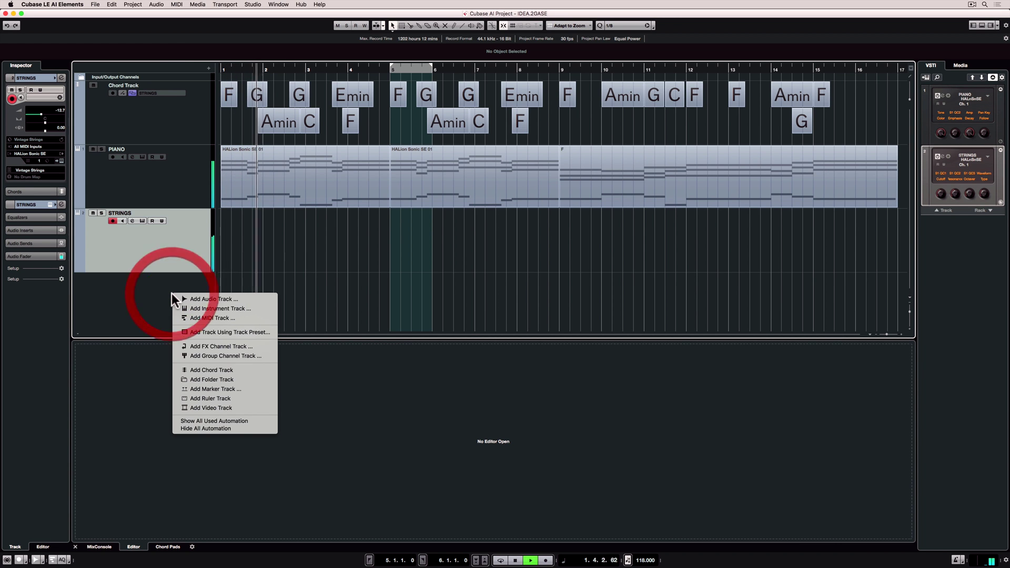
Add a new instrument track using HALion Sonic SE.
{"action": "left_click", "coordinate": [209, 308]}
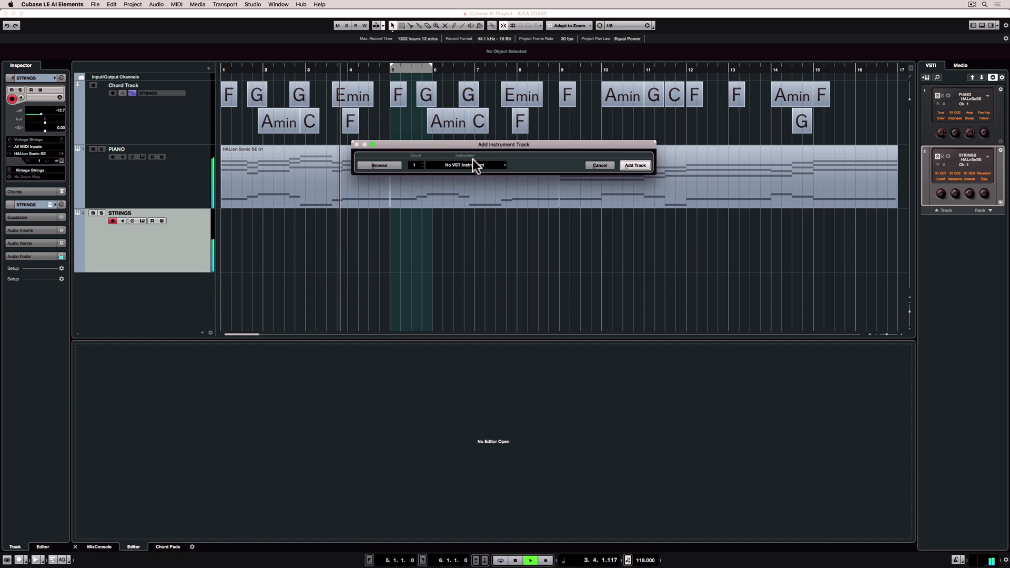
{"action": "left_click", "coordinate": [473, 165]}
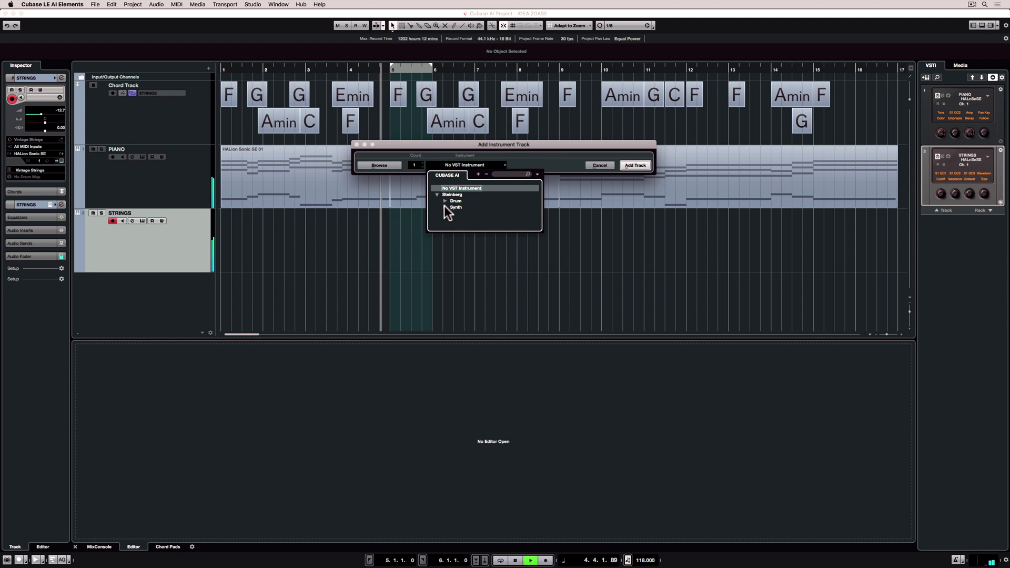
{"action": "left_click", "coordinate": [444, 206]}
{"action": "left_click", "coordinate": [463, 212]}
{"action": "left_click", "coordinate": [630, 165]}
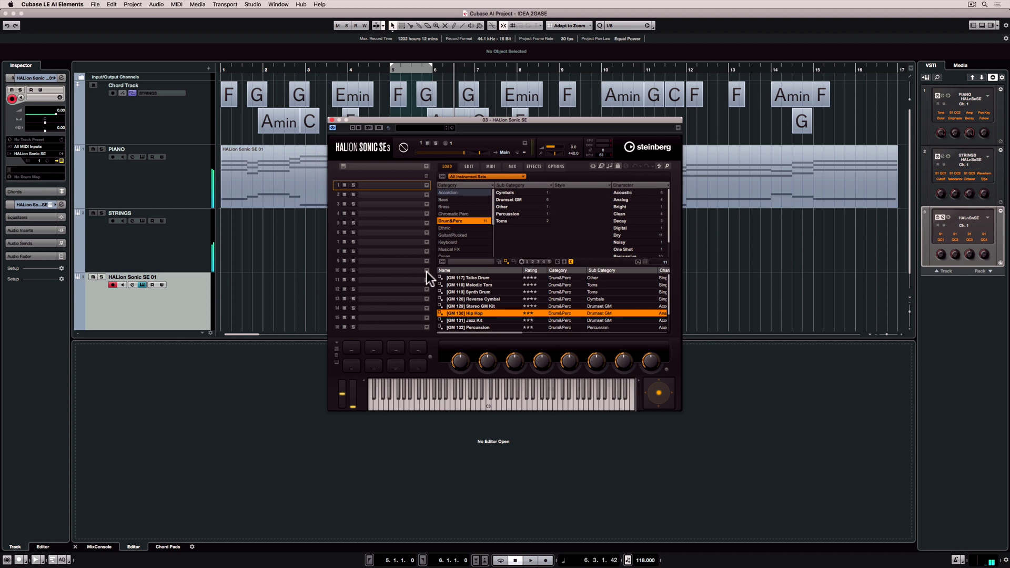
Load the [GM 130] Hip Hop drum kit preset, close the plugin, and play from bar 1.
{"action": "scroll", "coordinate": [479, 311], "scroll_direction": "down", "scroll_amount": 1}
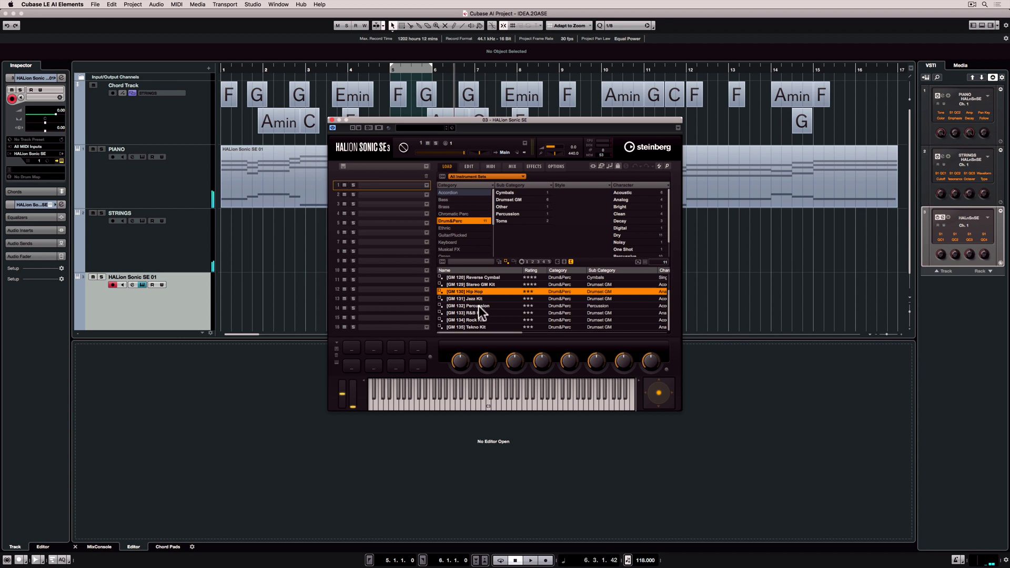
{"action": "scroll", "coordinate": [479, 311], "scroll_direction": "up", "scroll_amount": 1}
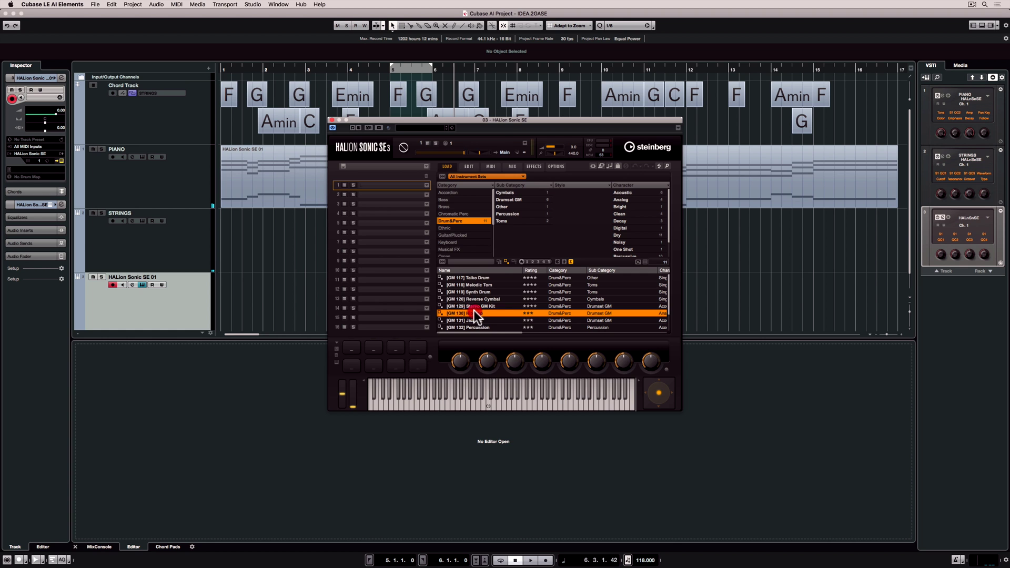
{"action": "double_click", "coordinate": [476, 313]}
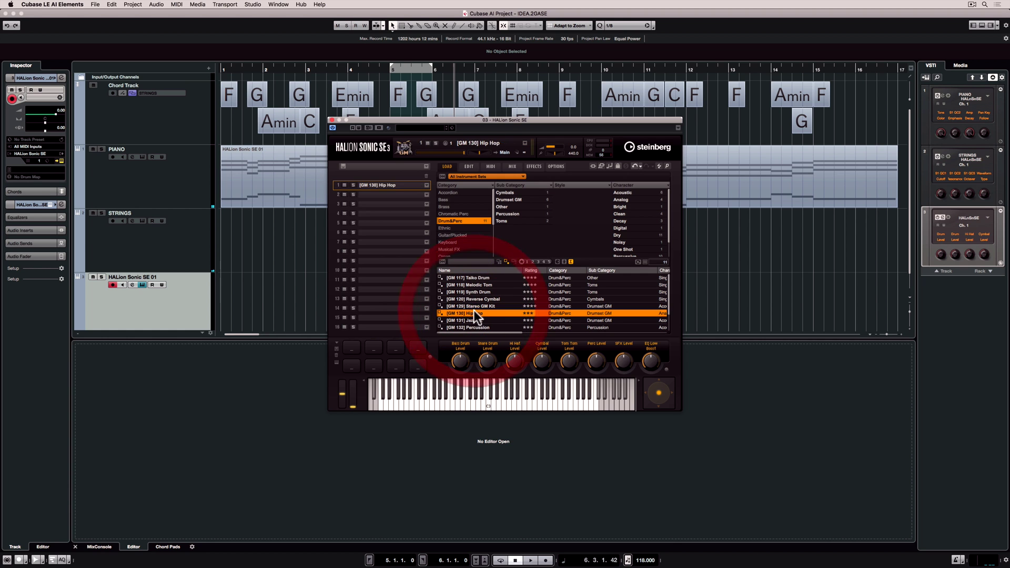
{"action": "left_click", "coordinate": [331, 120]}
{"action": "key", "text": "space"}
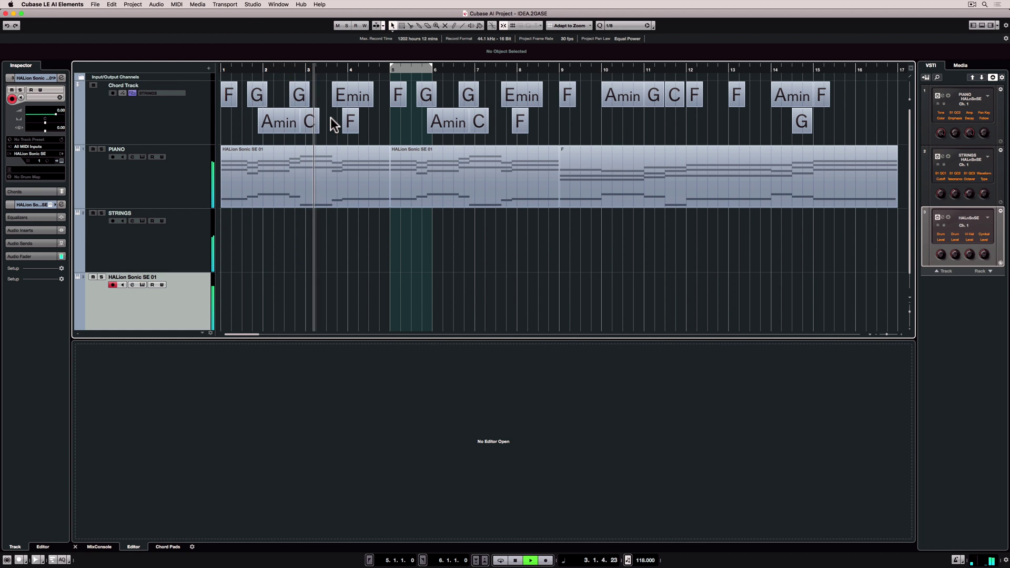
Set HALion Sonic SE 01's MIDI input to All MIDI Inputs and start recording a drum pattern.
{"action": "key", "text": "space"}
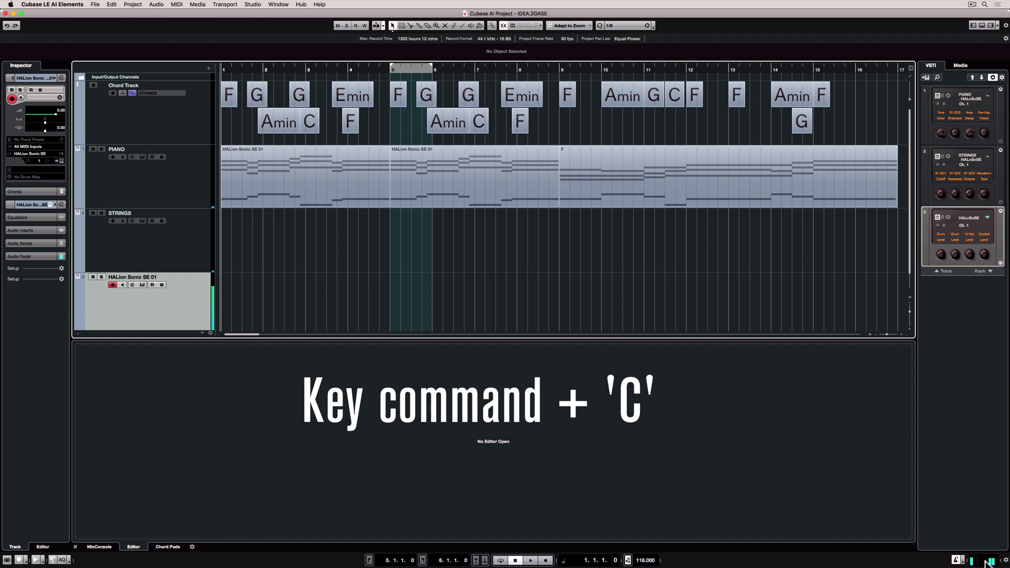
{"action": "left_click", "coordinate": [35, 146]}
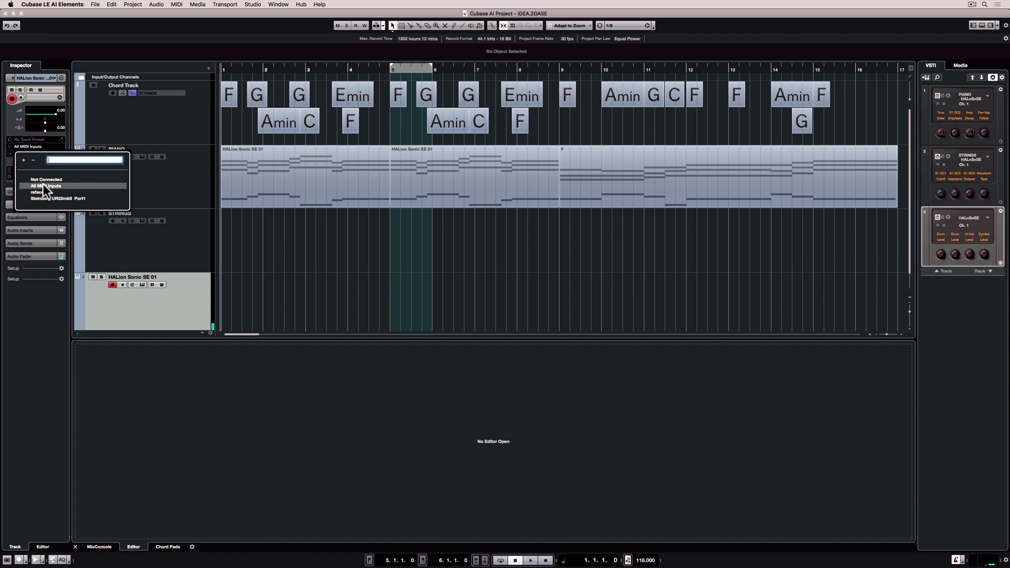
{"action": "left_click", "coordinate": [235, 222]}
{"action": "key", "text": "KP_Multiply"}
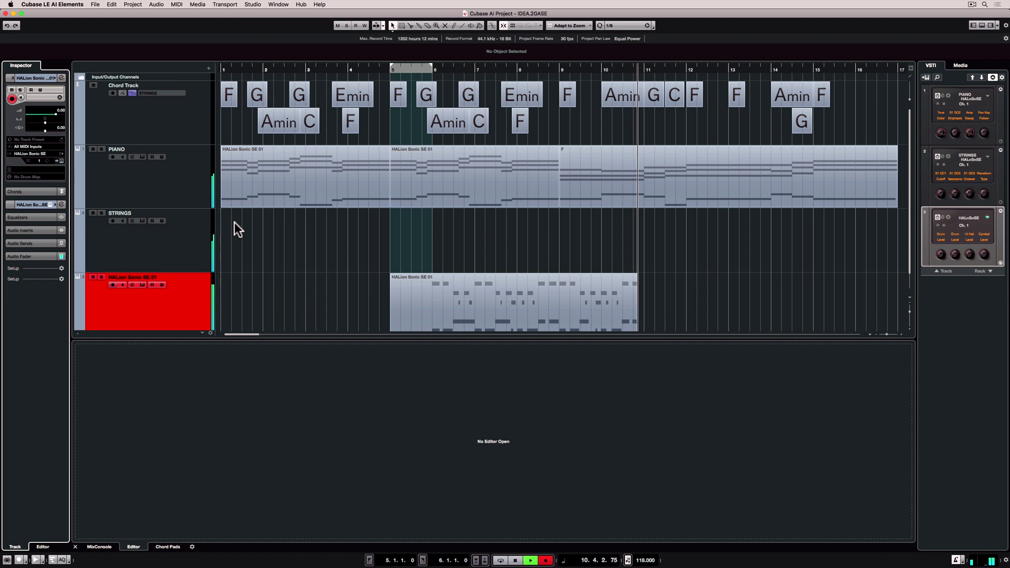
Stop recording, select all notes of the drum part in the Key Editor, and quantize them to 1/8.
{"action": "key", "text": "space"}
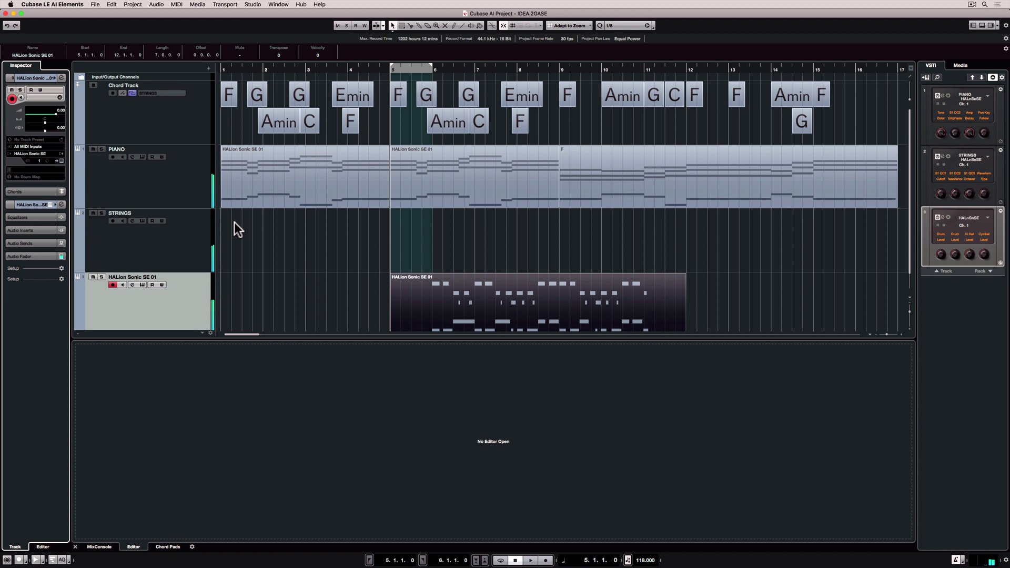
{"action": "double_click", "coordinate": [446, 289]}
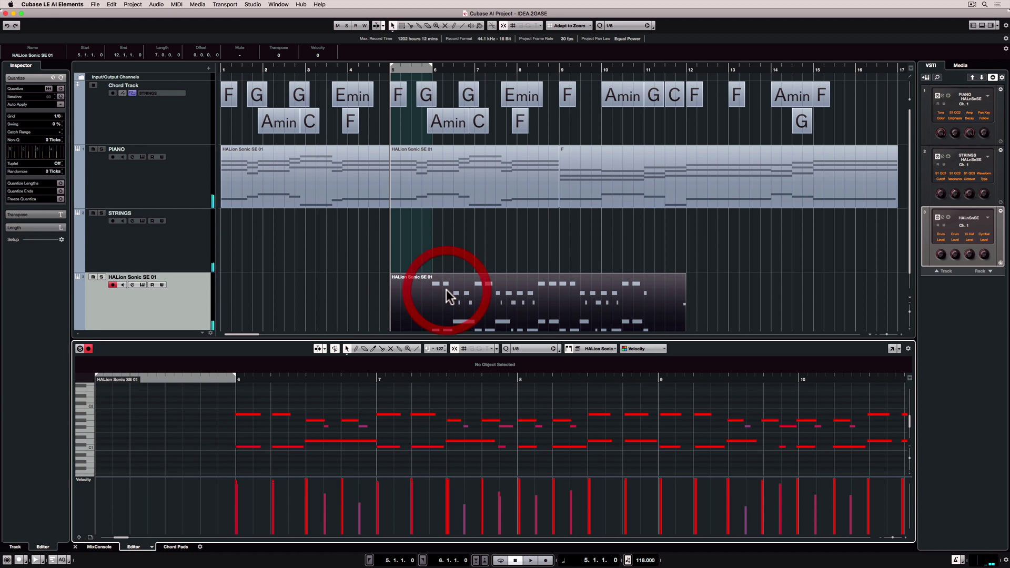
{"action": "scroll", "coordinate": [446, 289], "scroll_direction": "down", "scroll_amount": 1}
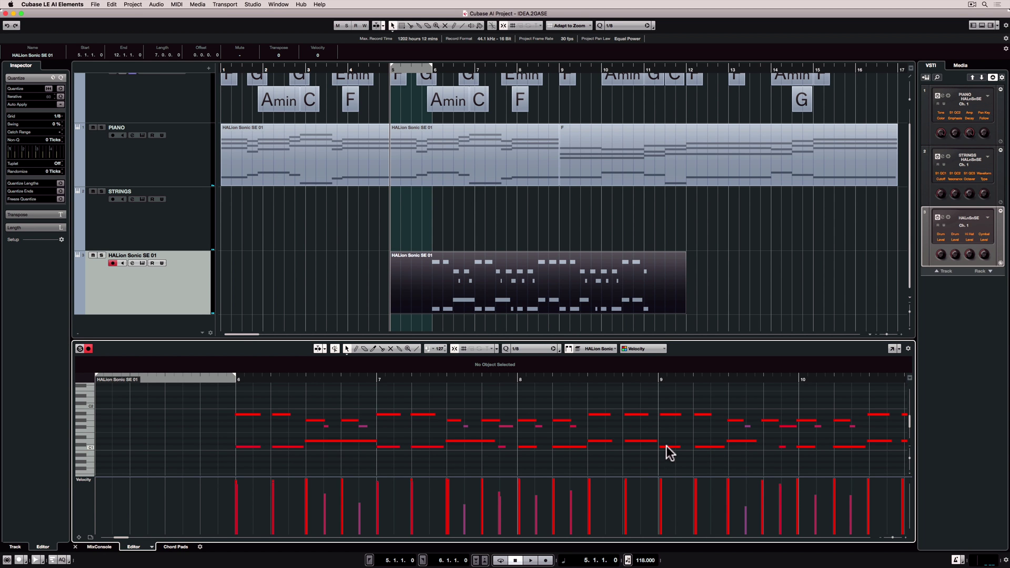
{"action": "key", "text": "super+a"}
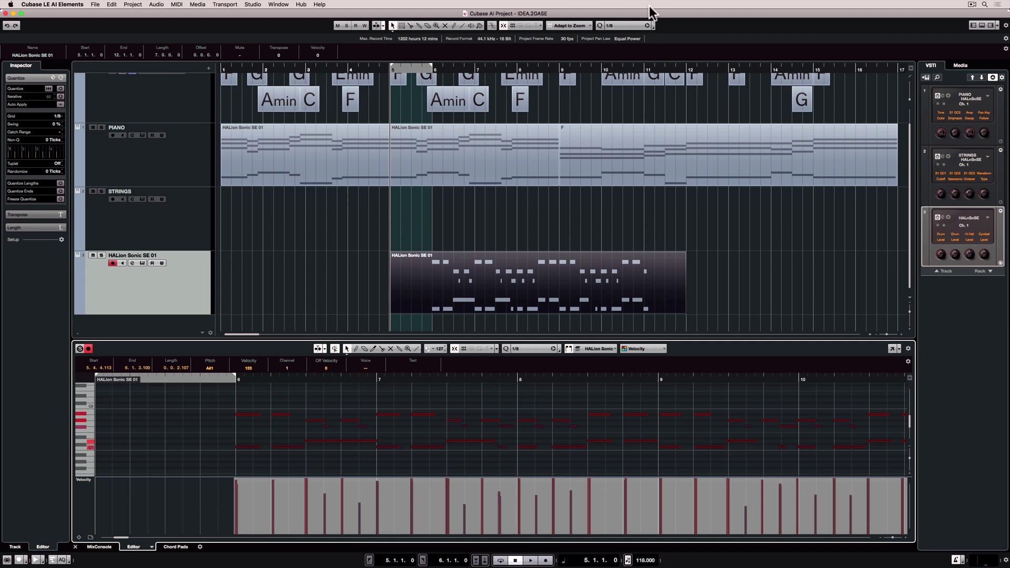
{"action": "left_click", "coordinate": [602, 24]}
{"action": "left_click", "coordinate": [614, 33]}
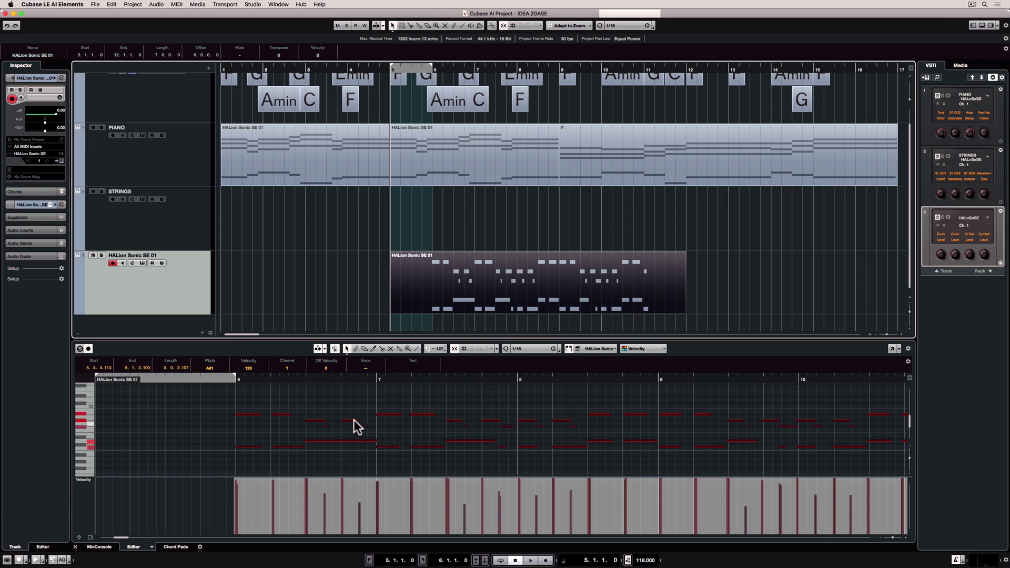
{"action": "left_click", "coordinate": [624, 25]}
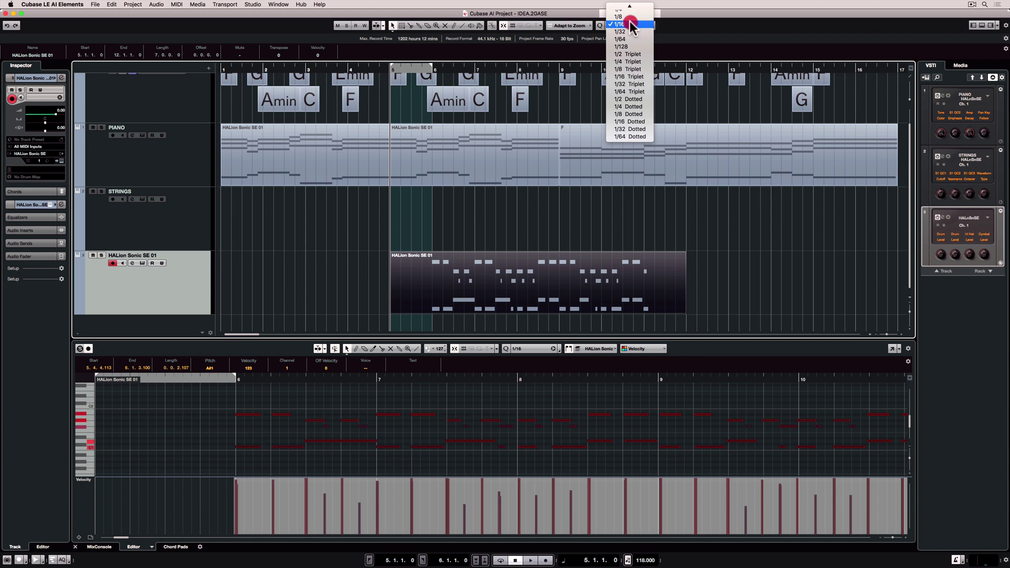
{"action": "left_click", "coordinate": [625, 18]}
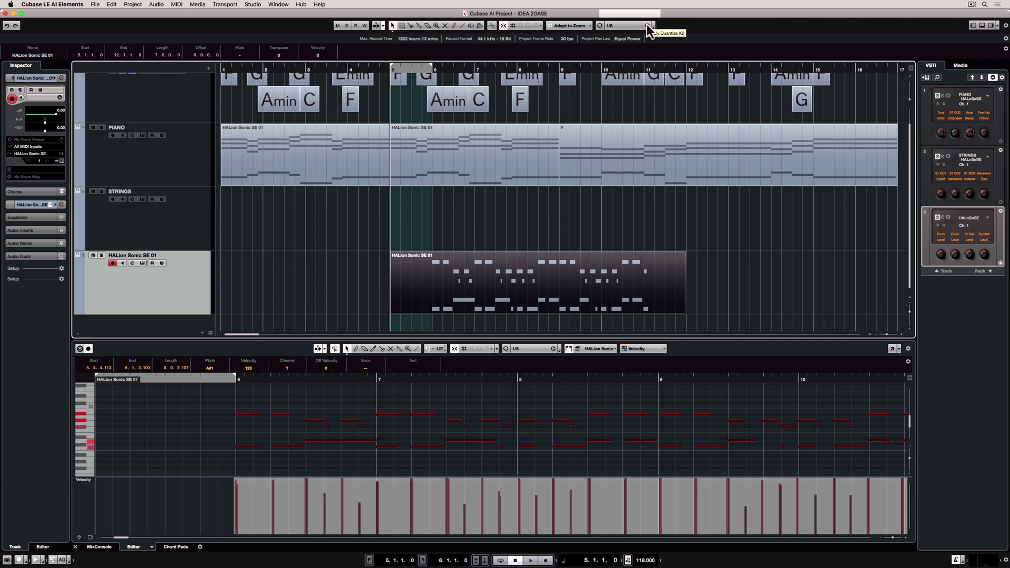
{"action": "left_click", "coordinate": [646, 24]}
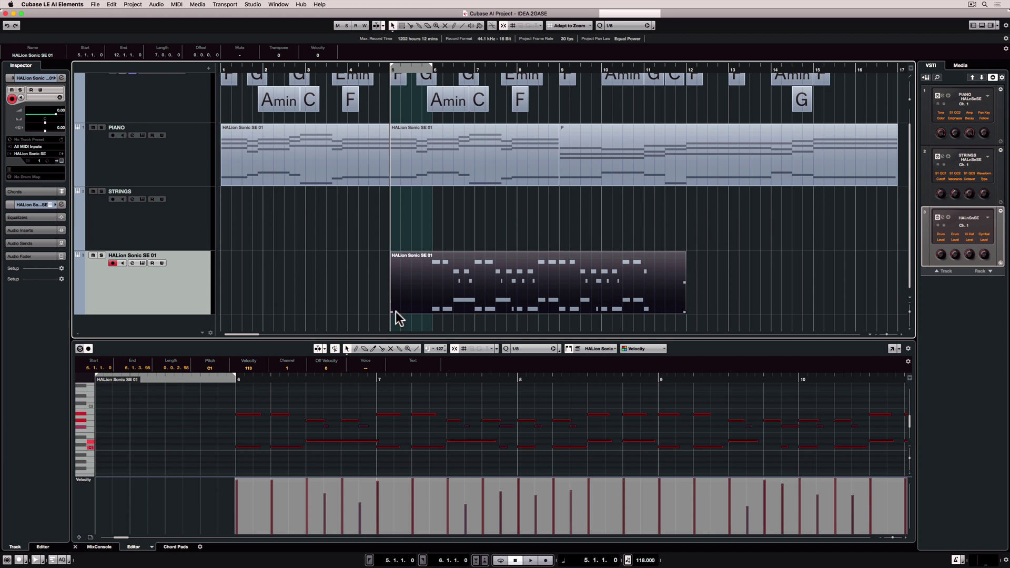
Trim the drum part to bars 6–11.2 and move it to start at bar 1.
{"action": "left_click_drag", "start_coordinate": [392, 313], "coordinate": [435, 313]}
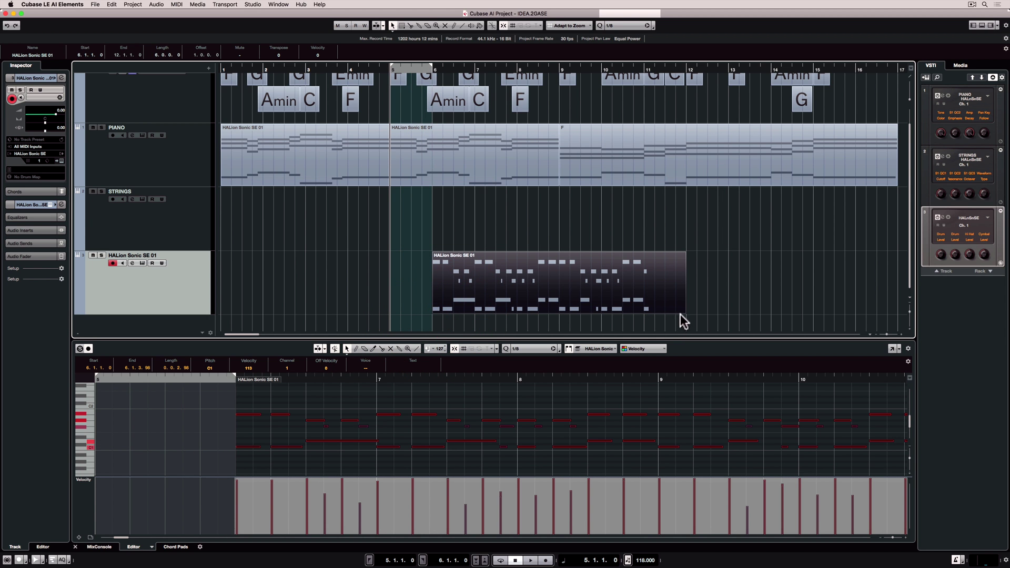
{"action": "left_click_drag", "start_coordinate": [683, 312], "coordinate": [650, 313]}
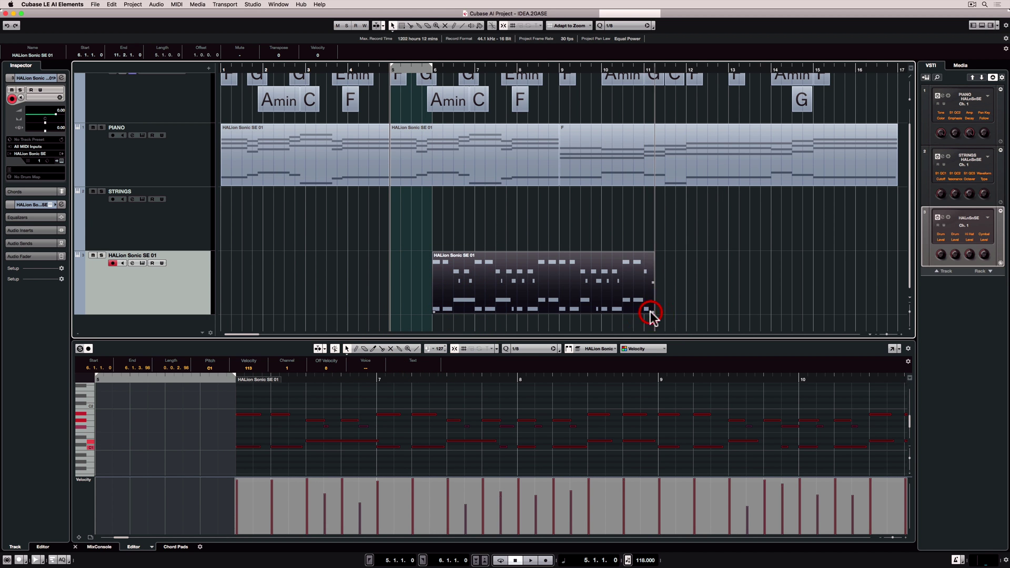
{"action": "key", "text": "space"}
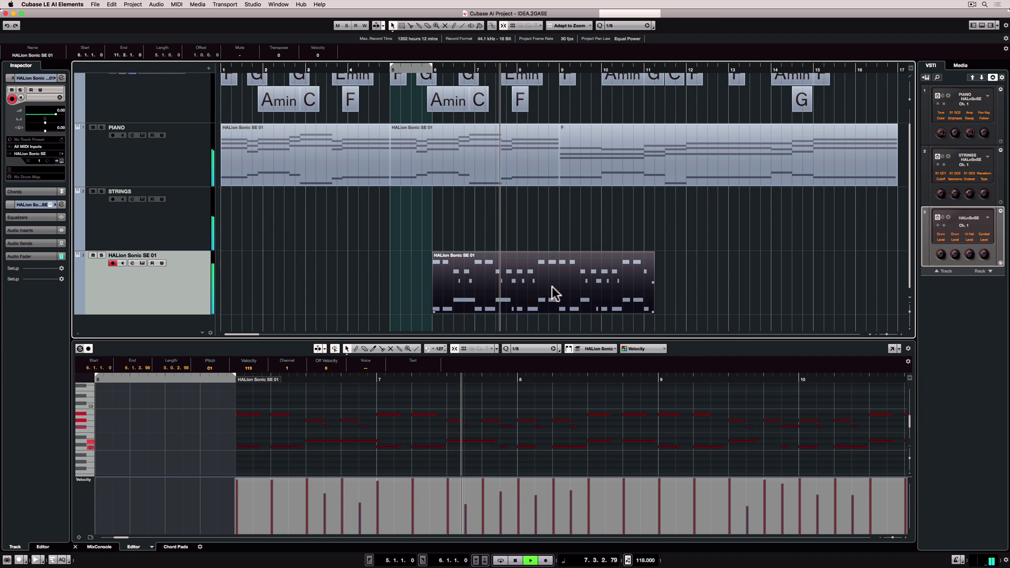
{"action": "key", "text": "space"}
{"action": "left_click_drag", "start_coordinate": [551, 286], "coordinate": [330, 286]}
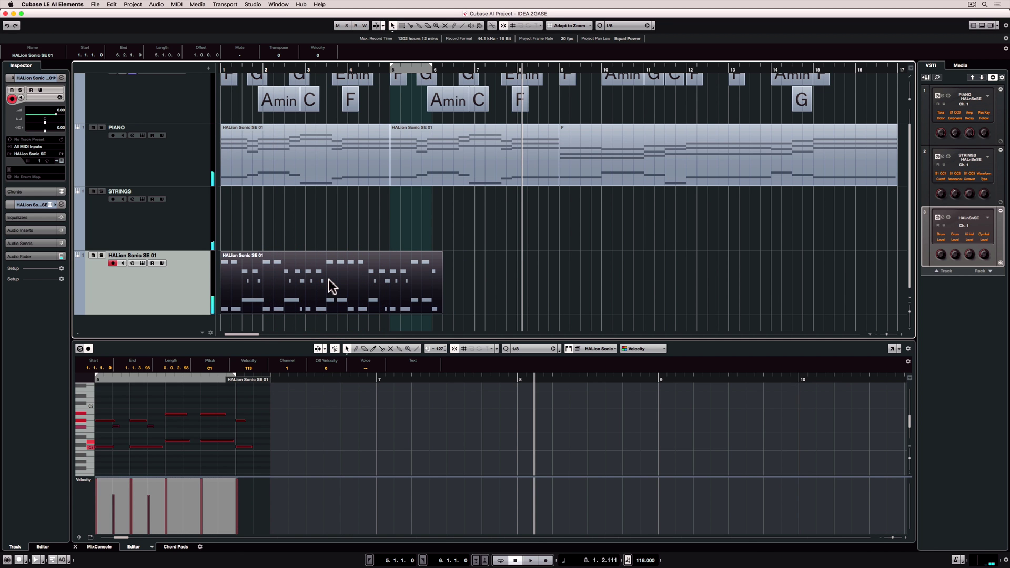
Split the part at bar 3 with the Scissors and delete the second piece.
{"action": "key", "text": "b"}
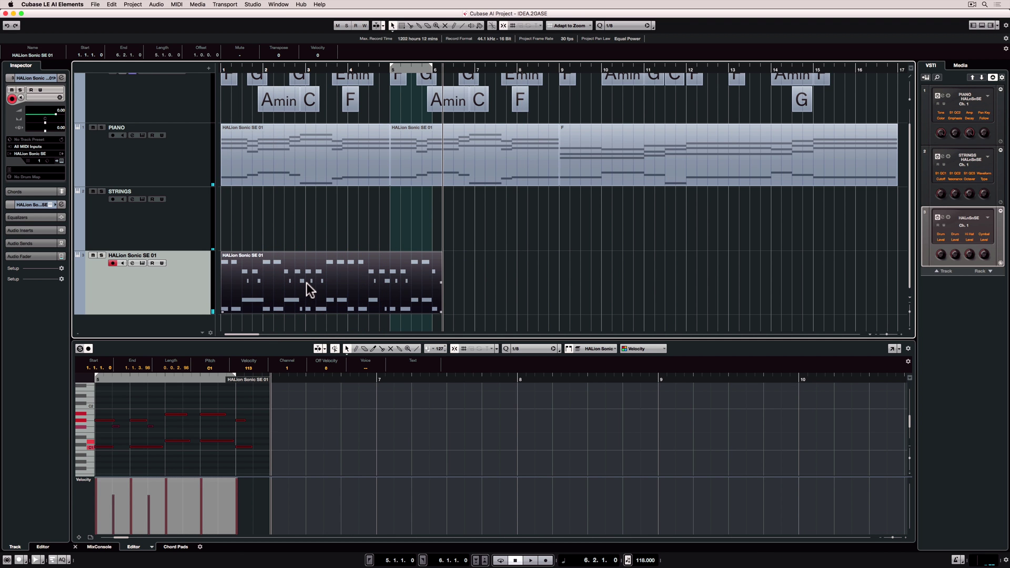
{"action": "mouse_move", "coordinate": [309, 284]}
{"action": "left_mouse_down"}
{"action": "mouse_move", "coordinate": [329, 287]}
{"action": "mouse_move", "coordinate": [315, 288]}
{"action": "left_mouse_up"}
{"action": "left_click", "coordinate": [305, 283], "text": "alt"}
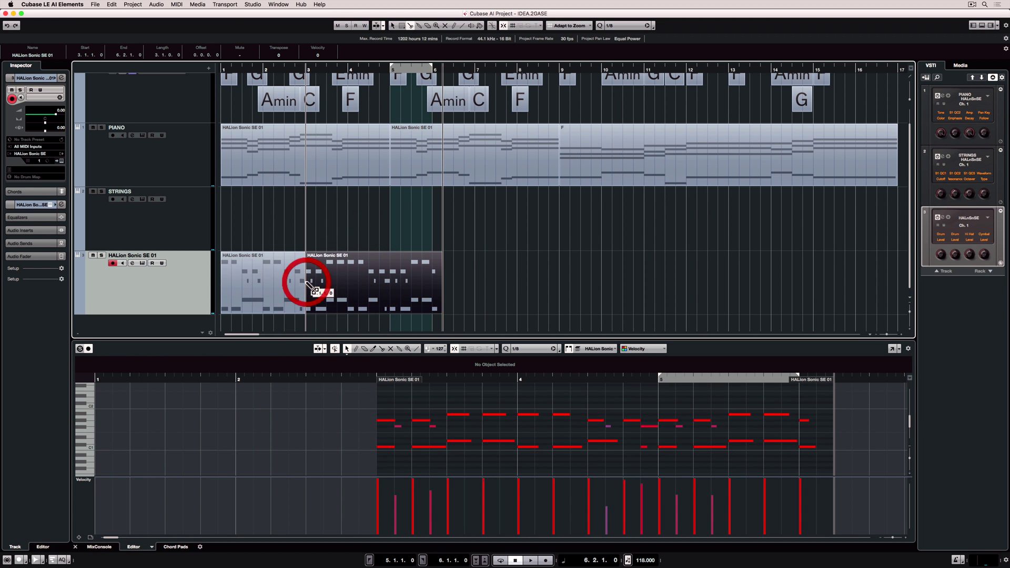
{"action": "left_click", "coordinate": [268, 284]}
{"action": "left_click", "coordinate": [333, 281]}
{"action": "key", "text": "Delete"}
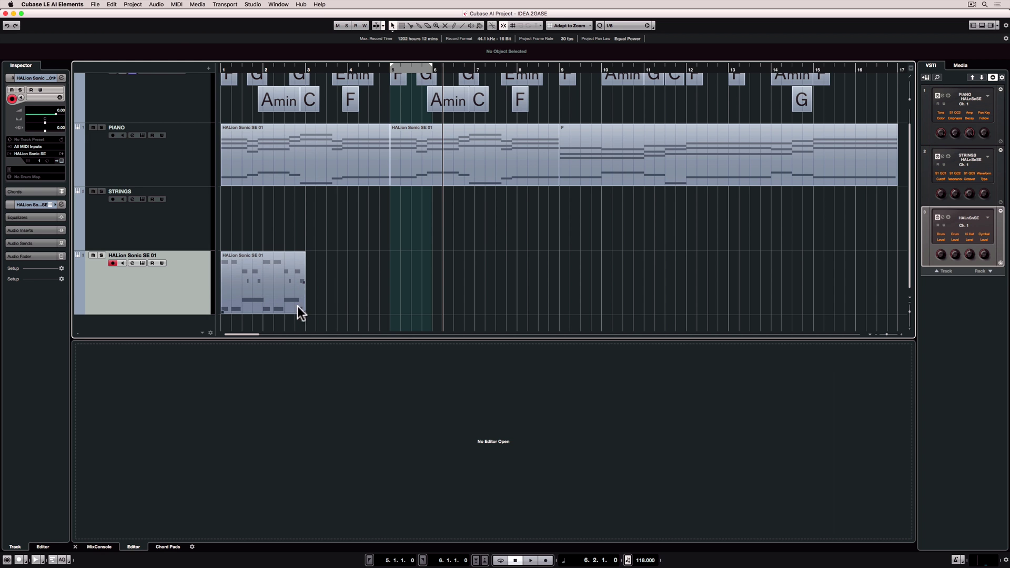
Assign the Minimal Kit 01 drum map and open the part in the Drum Editor.
{"action": "left_click", "coordinate": [277, 278]}
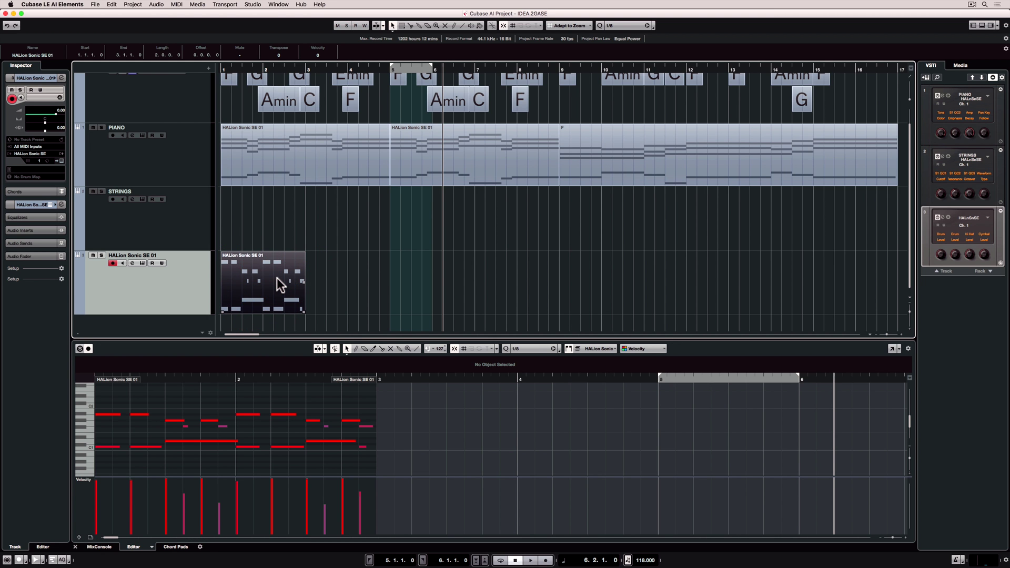
{"action": "left_click", "coordinate": [182, 286]}
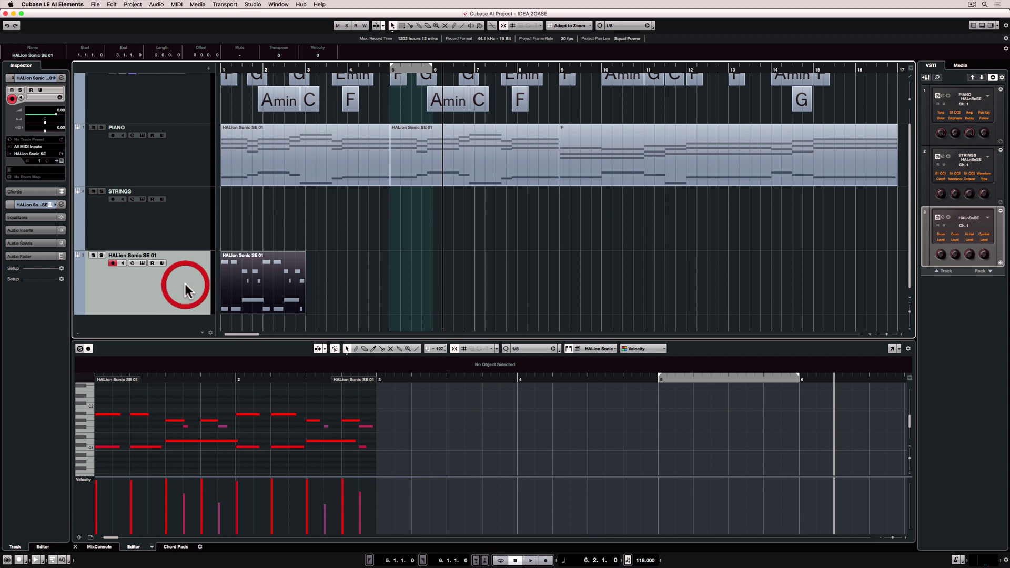
{"action": "left_click", "coordinate": [30, 177]}
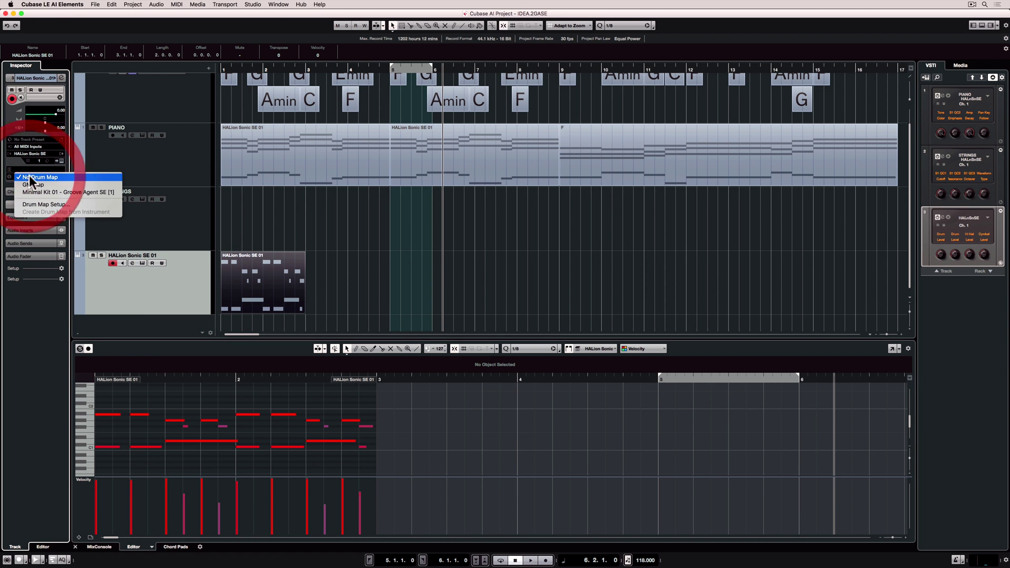
{"action": "left_click", "coordinate": [42, 192]}
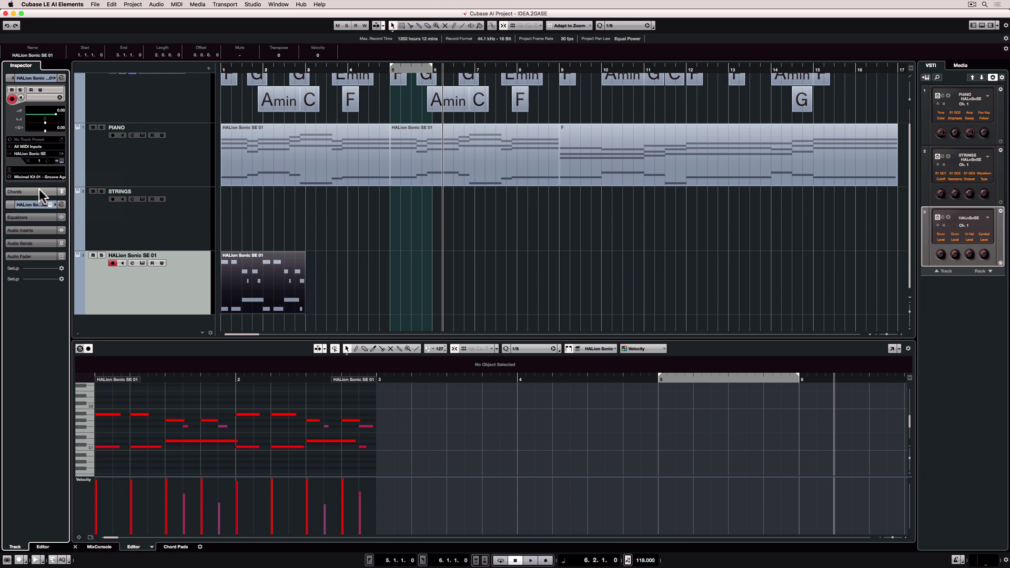
{"action": "double_click", "coordinate": [248, 279]}
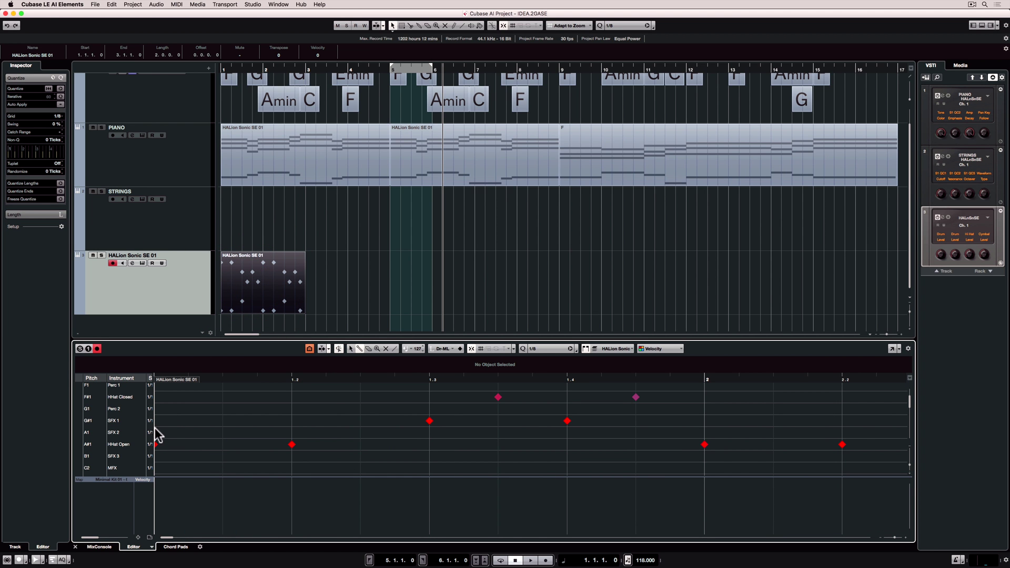
{"action": "key", "text": "space"}
{"action": "key", "text": "g"}
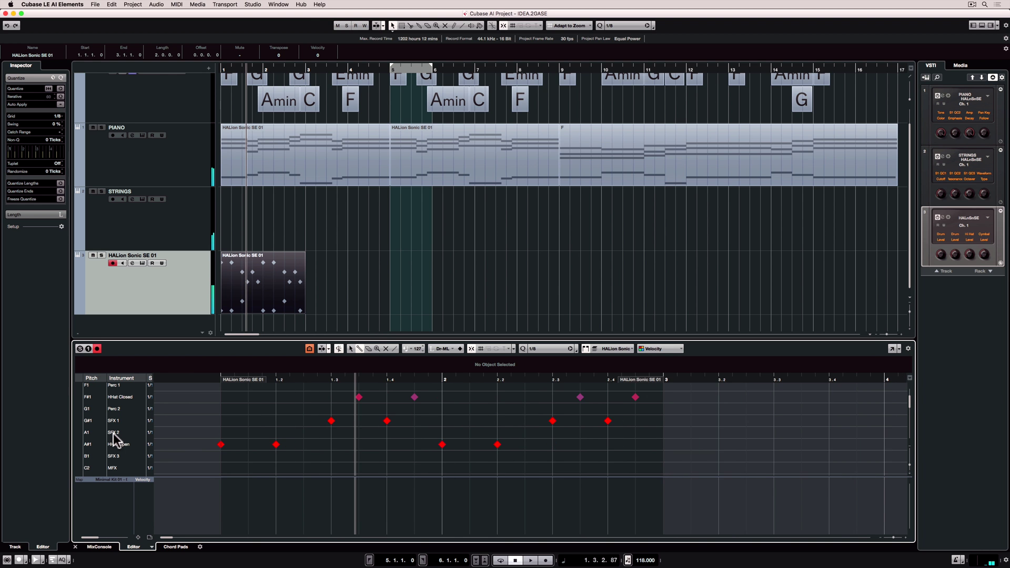
{"action": "left_click_drag", "start_coordinate": [194, 338], "coordinate": [199, 377]}
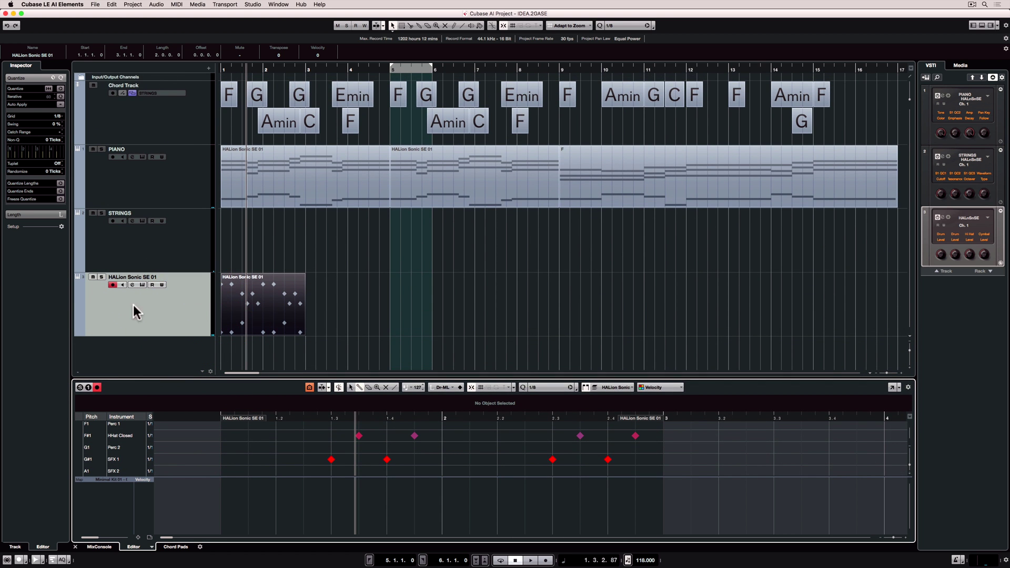
Solo the HALion track, cycle bars 1–3, and open the Drum Editor in its own window.
{"action": "left_click", "coordinate": [104, 277]}
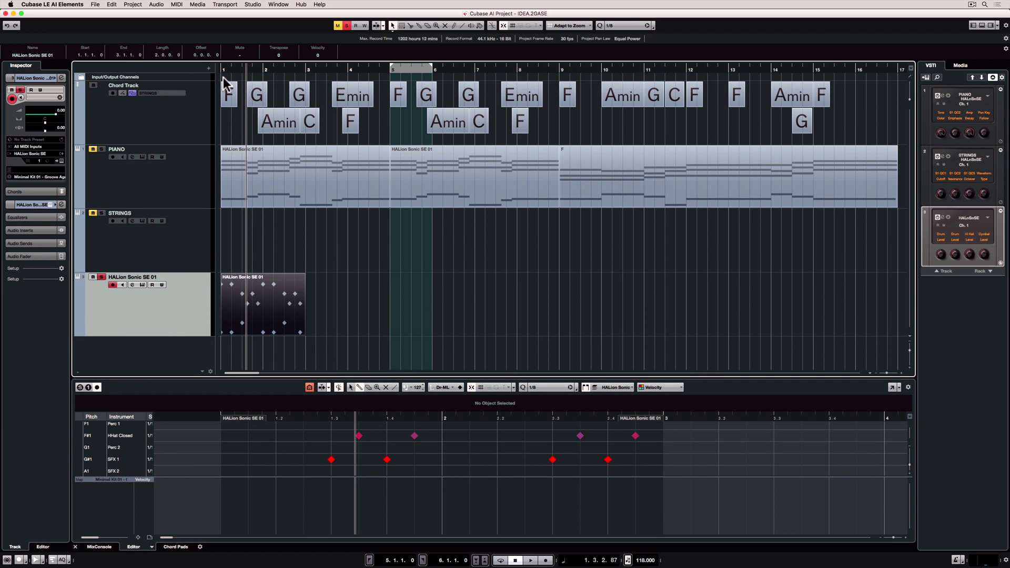
{"action": "left_click_drag", "start_coordinate": [224, 64], "coordinate": [301, 66]}
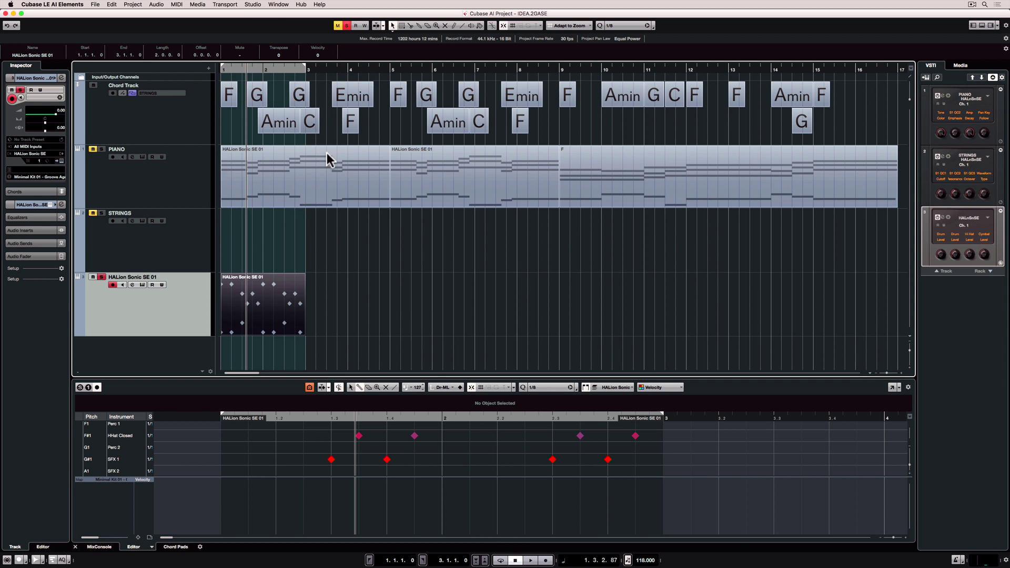
{"action": "left_click", "coordinate": [502, 560]}
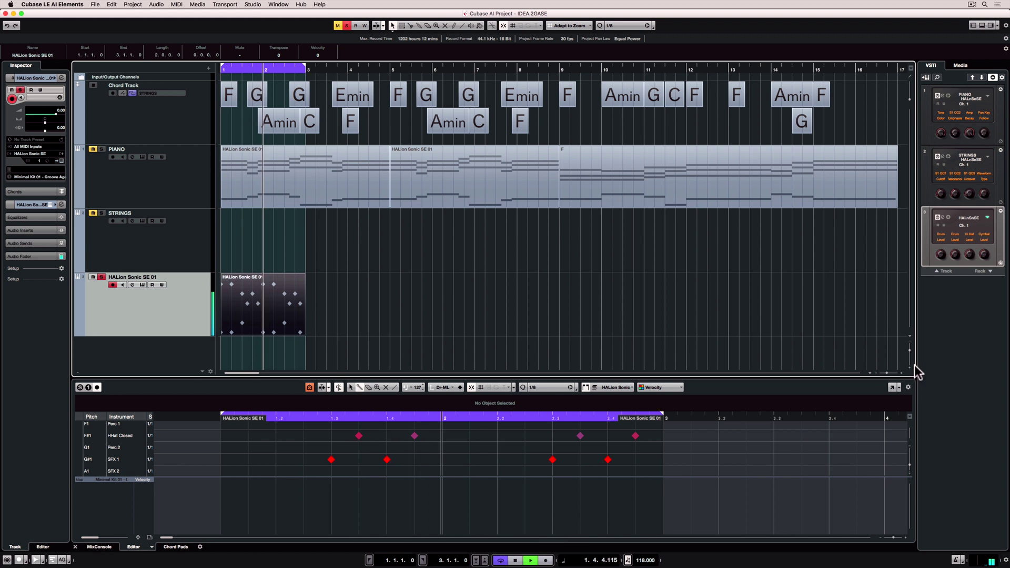
{"action": "left_click", "coordinate": [892, 387]}
Add four HHat Closed hits between the existing ones across bars 1 and 2.
{"action": "scroll", "coordinate": [284, 180], "scroll_direction": "up", "scroll_amount": 5}
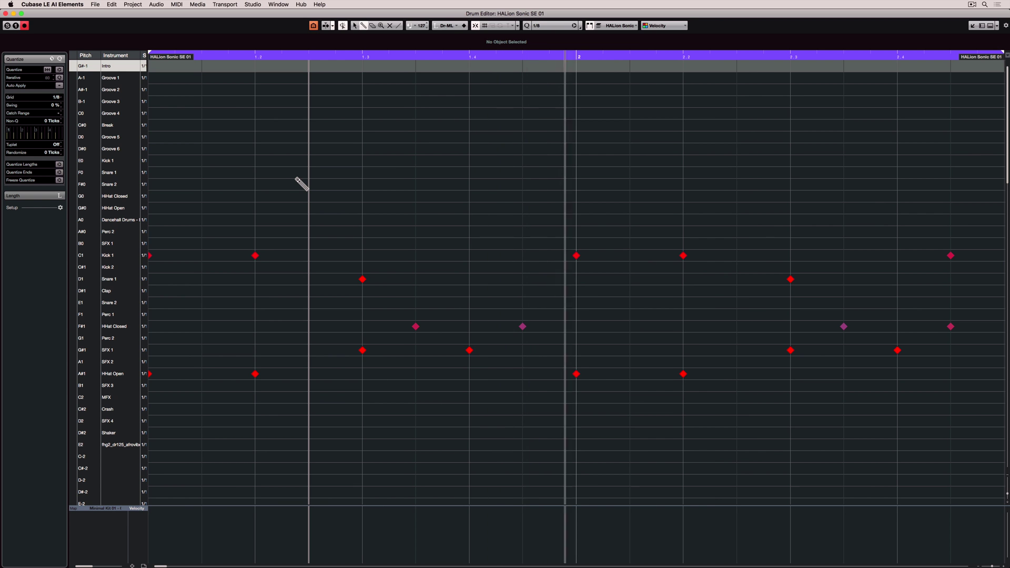
{"action": "key", "text": "g"}
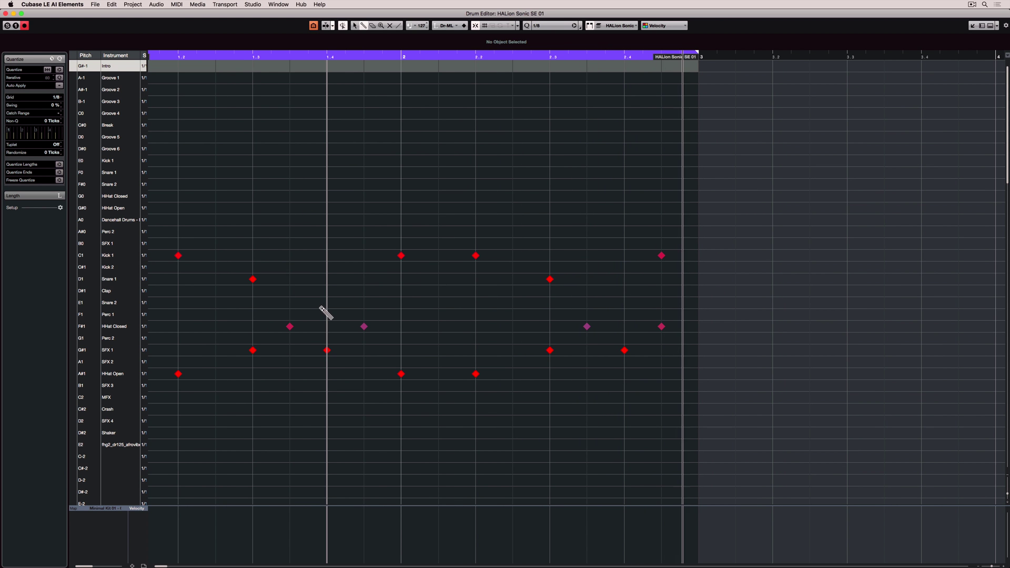
{"action": "key", "text": "h"}
{"action": "key", "text": "h"}
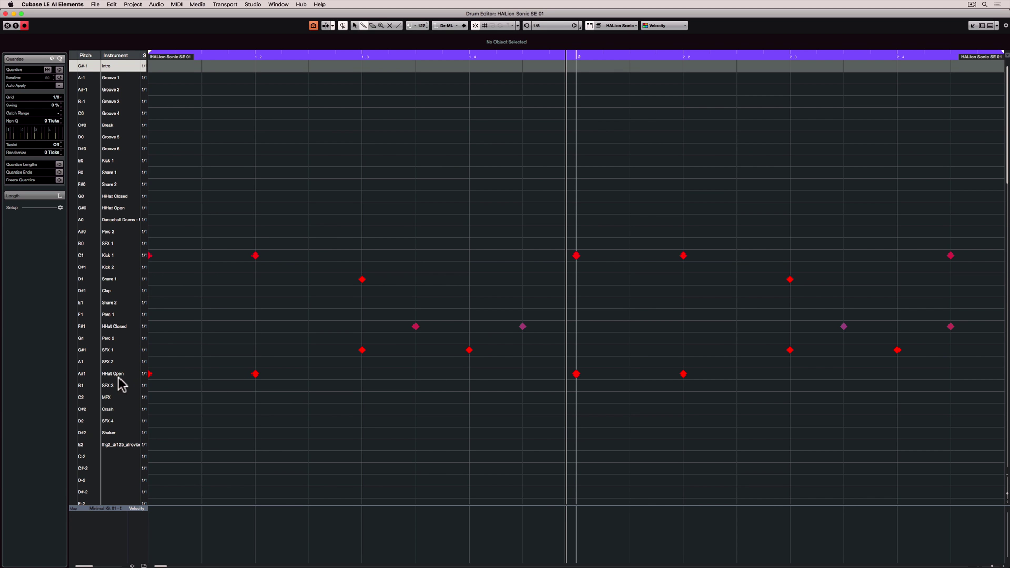
{"action": "left_click", "coordinate": [202, 326]}
{"action": "left_click", "coordinate": [308, 326]}
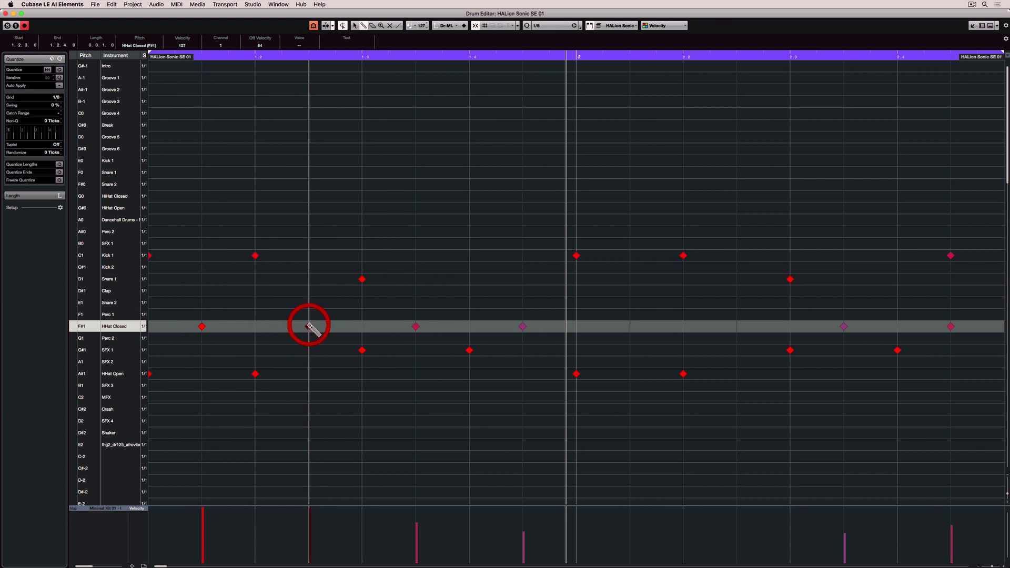
{"action": "left_click", "coordinate": [629, 326]}
{"action": "left_click", "coordinate": [736, 326]}
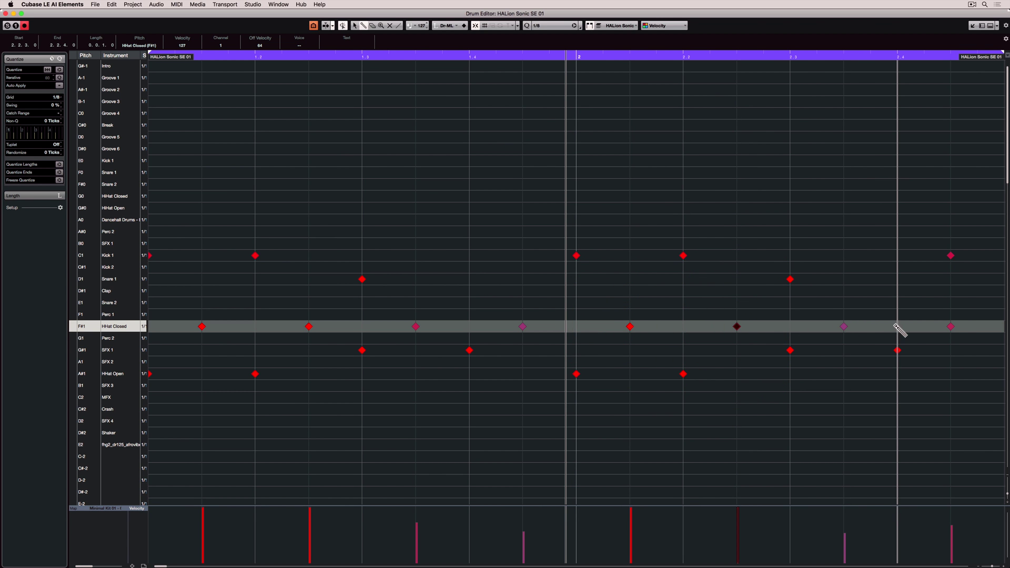
{"action": "key", "text": "space"}
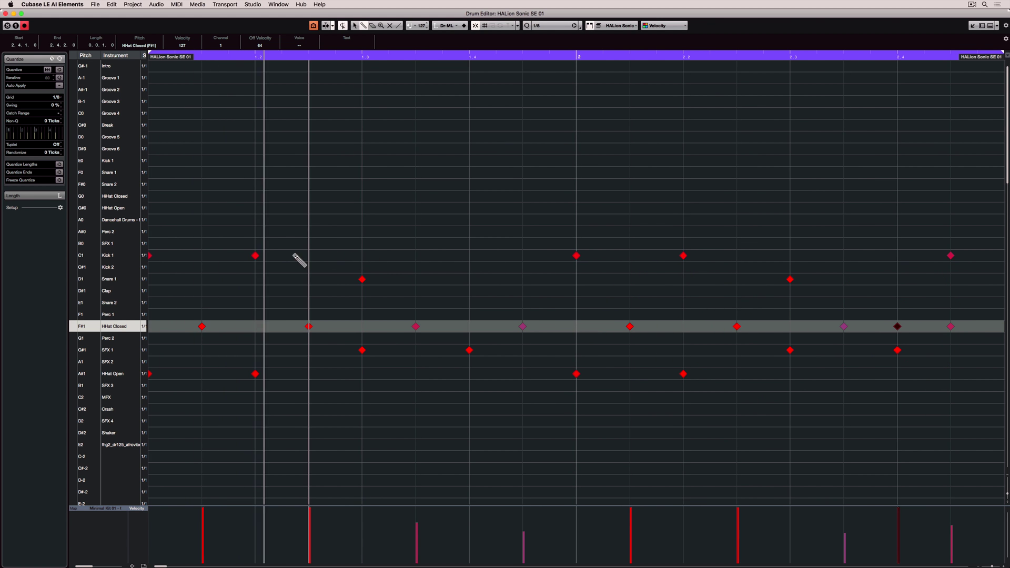
Add five Kick 1 hits across bars 1 and 2.
{"action": "left_click", "coordinate": [201, 255]}
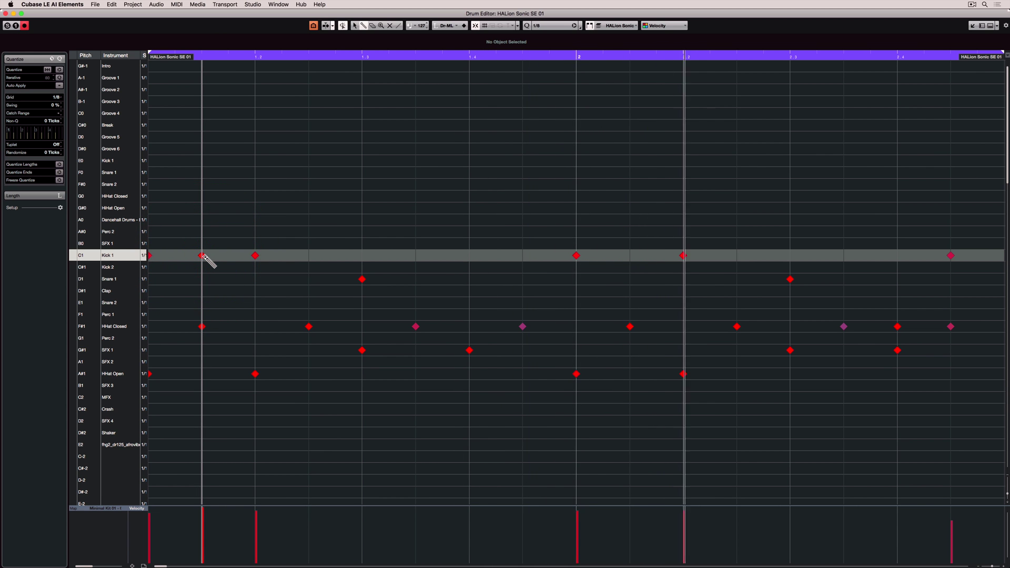
{"action": "left_click", "coordinate": [309, 255]}
{"action": "left_click", "coordinate": [415, 255]}
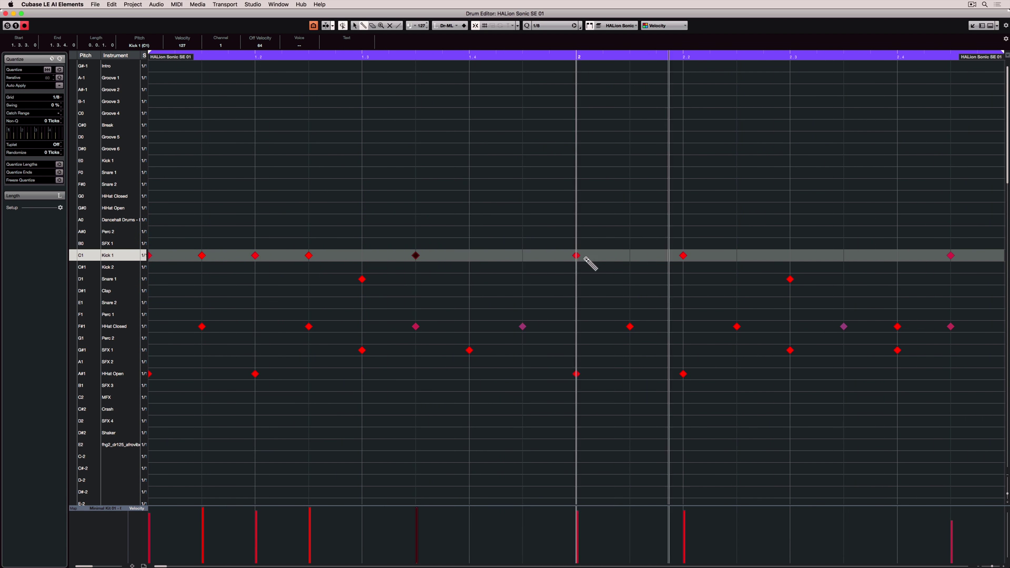
{"action": "left_click", "coordinate": [896, 256]}
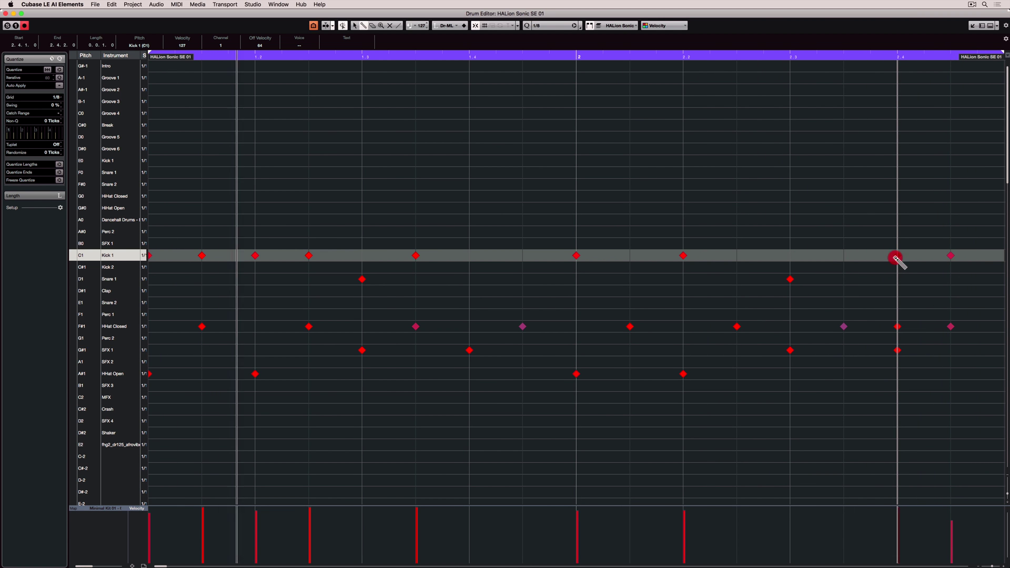
{"action": "left_click", "coordinate": [844, 256]}
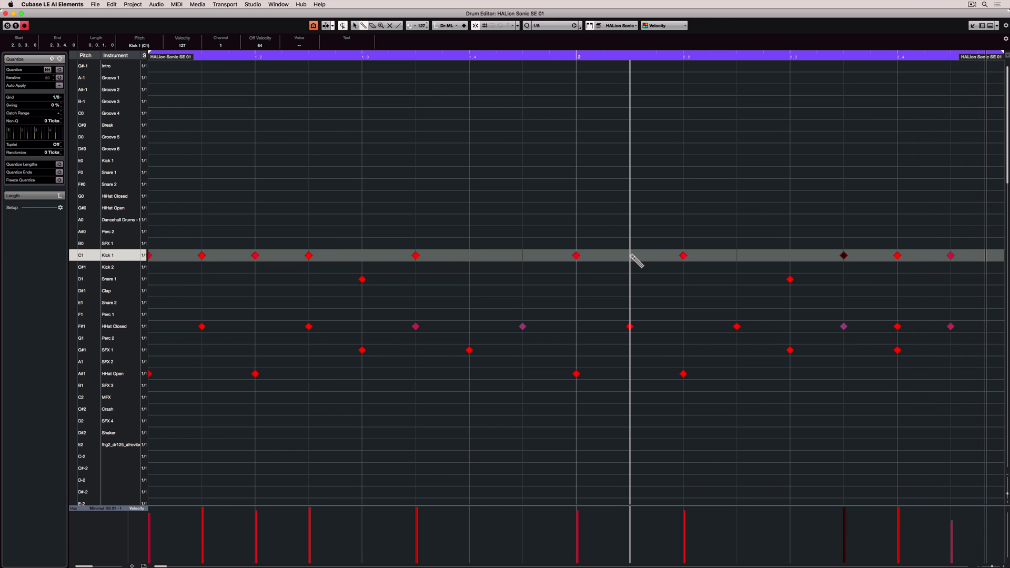
Erase every Kick 1 note with the Erase tool.
{"action": "left_click", "coordinate": [202, 256]}
{"action": "left_click", "coordinate": [256, 256]}
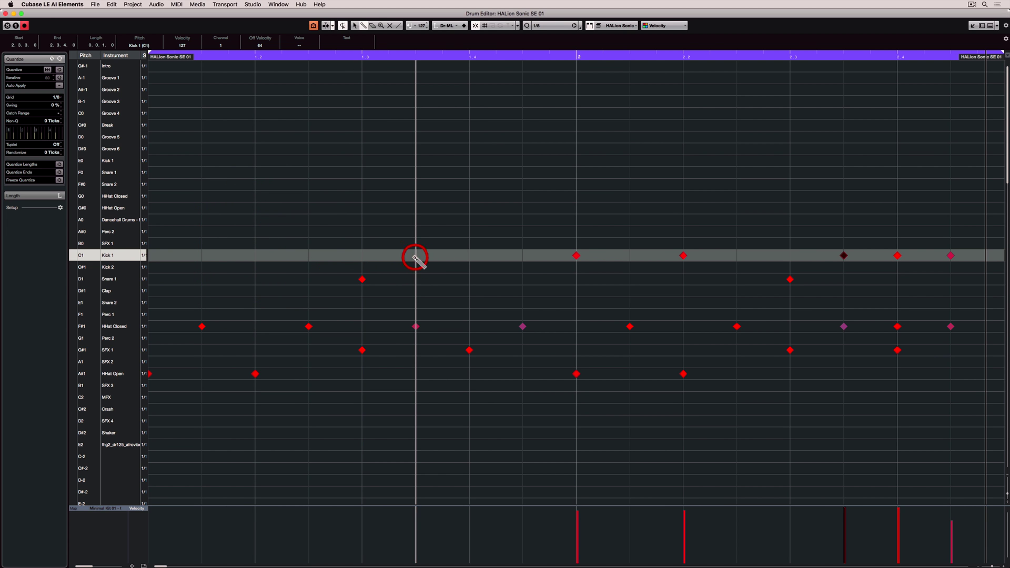
{"action": "left_click_drag", "start_coordinate": [576, 256], "coordinate": [952, 259]}
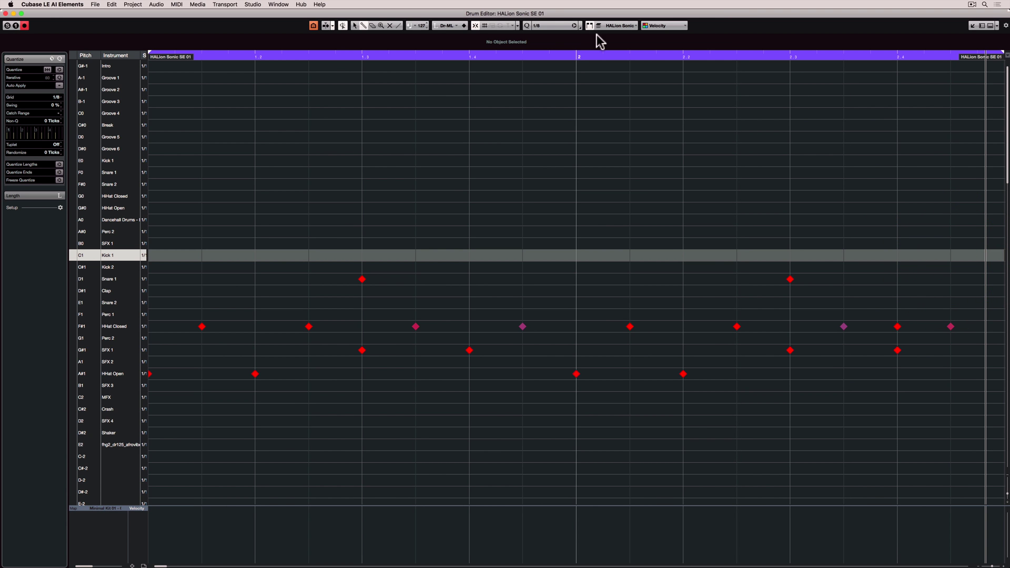
Set the quantize grid to 1/4 and paint Kick 1 hits on every beat of both bars.
{"action": "left_click", "coordinate": [545, 27]}
{"action": "left_click", "coordinate": [544, 32]}
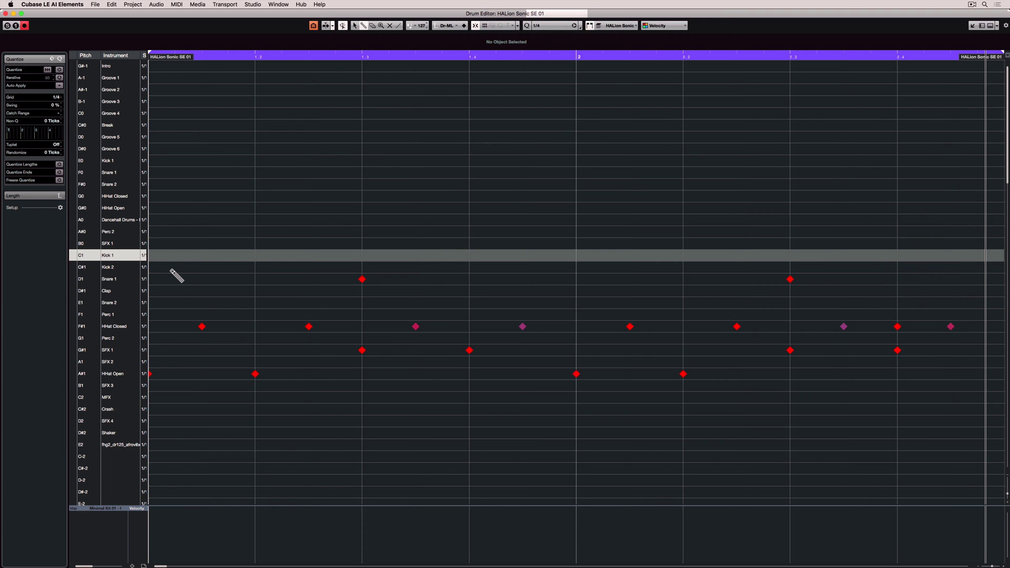
{"action": "left_click_drag", "start_coordinate": [154, 258], "coordinate": [950, 266]}
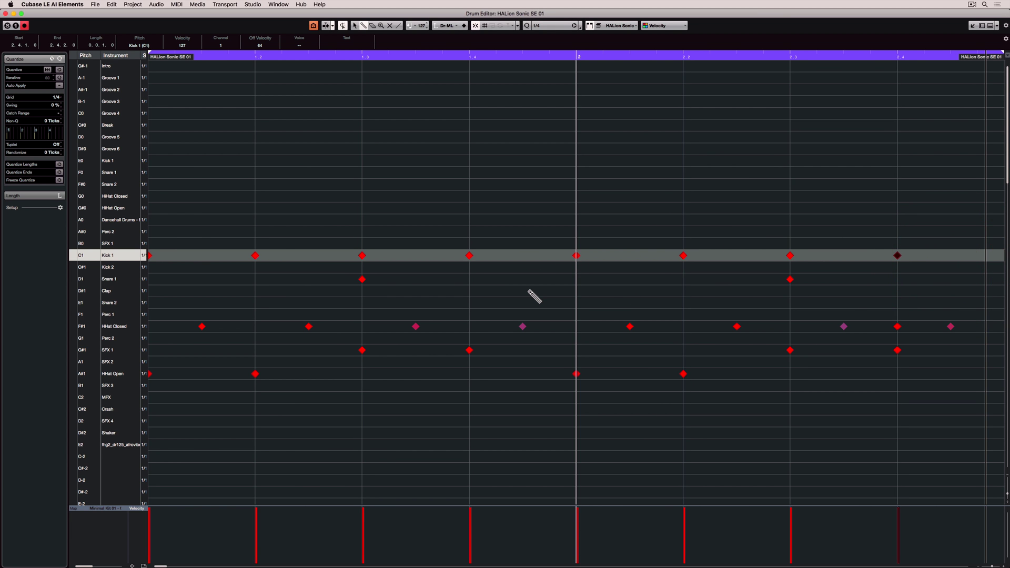
{"action": "key", "text": "space"}
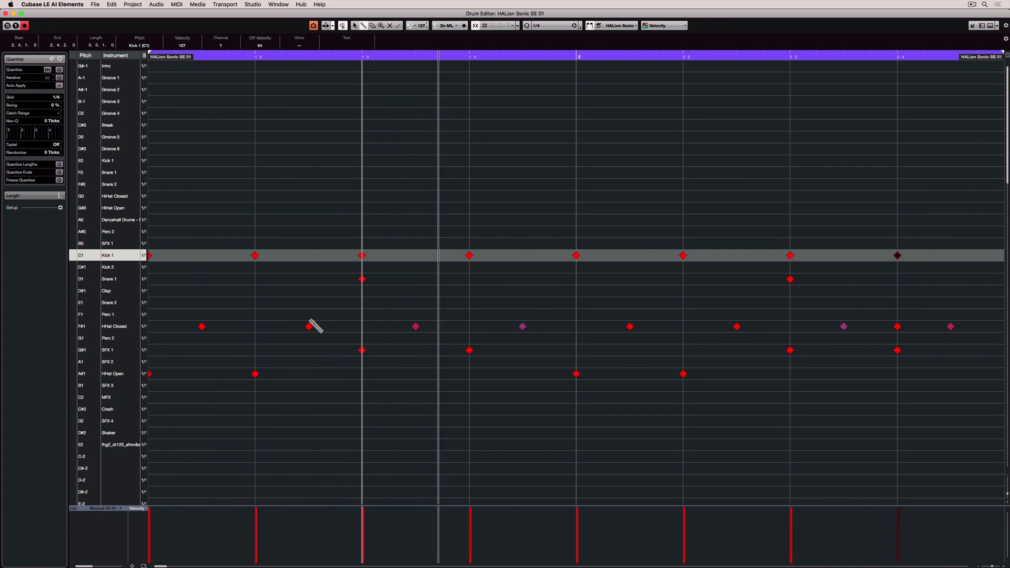
Remove all notes from the HHat Closed row.
{"action": "left_click", "coordinate": [202, 326]}
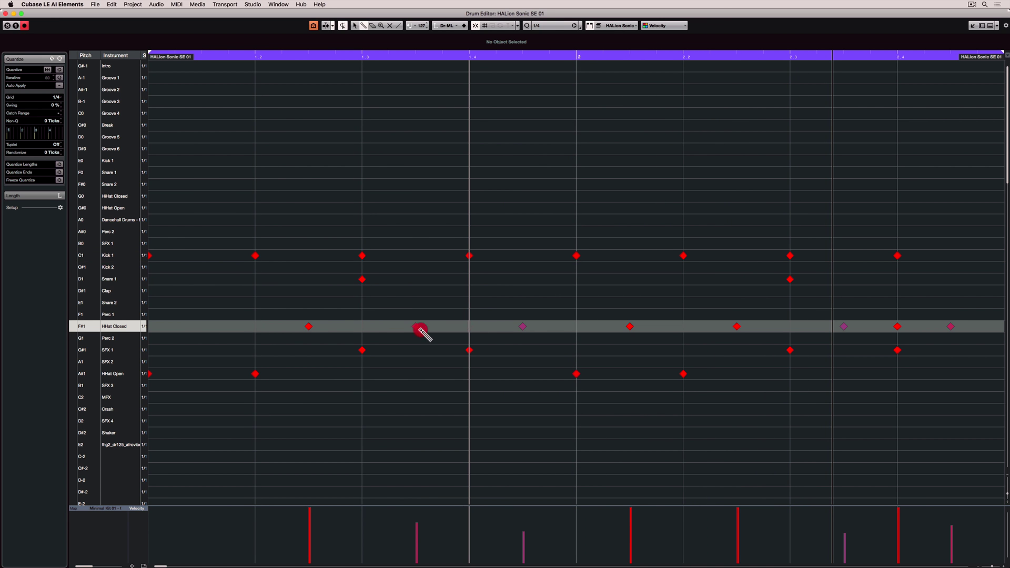
{"action": "left_click", "coordinate": [242, 327]}
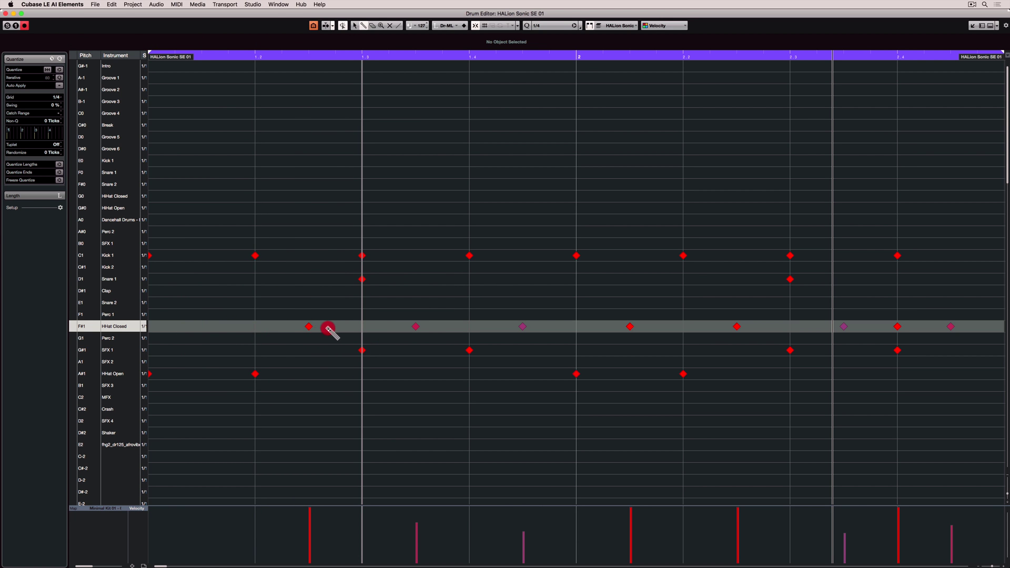
{"action": "left_click", "coordinate": [309, 327]}
{"action": "left_click", "coordinate": [416, 326]}
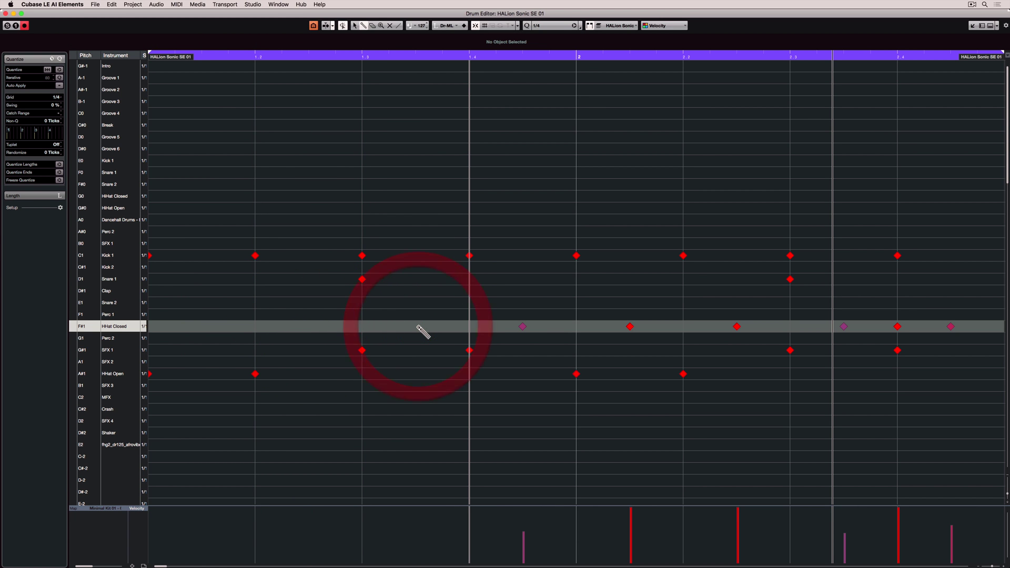
{"action": "left_click", "coordinate": [419, 326]}
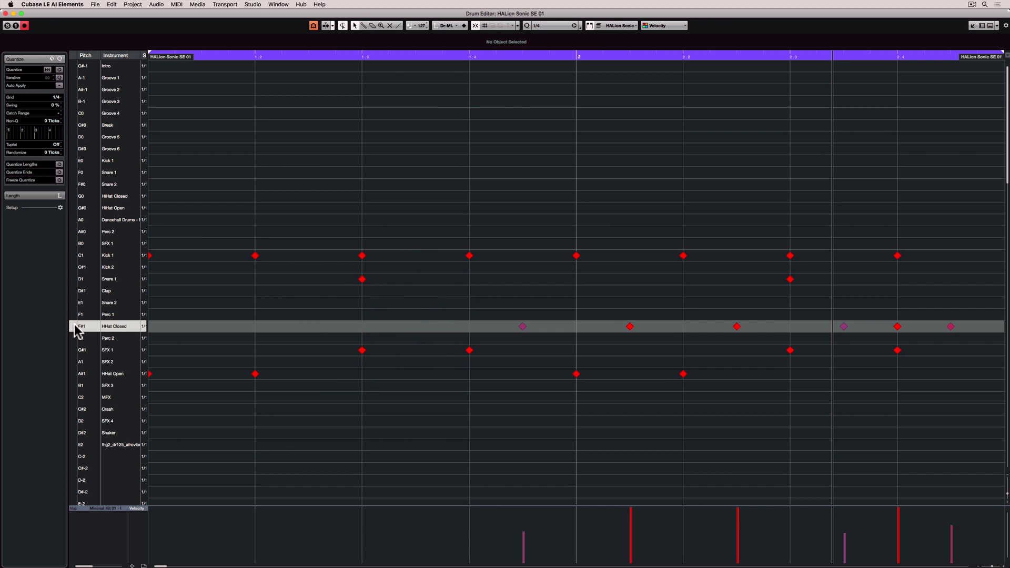
{"action": "left_click_drag", "start_coordinate": [310, 327], "coordinate": [951, 326]}
{"action": "key", "text": "Delete"}
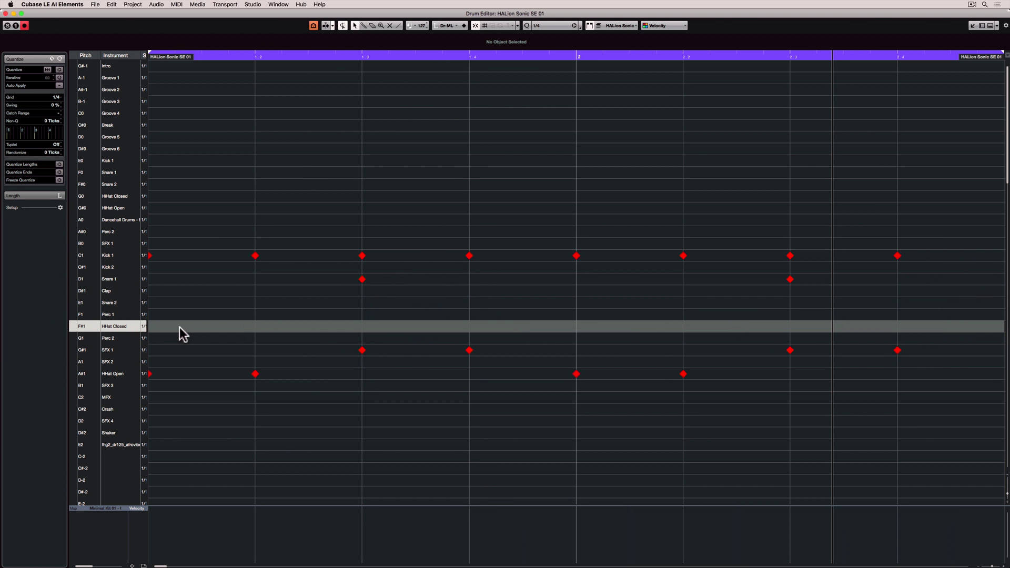
{"action": "left_click", "coordinate": [557, 25]}
{"action": "left_click", "coordinate": [548, 39]}
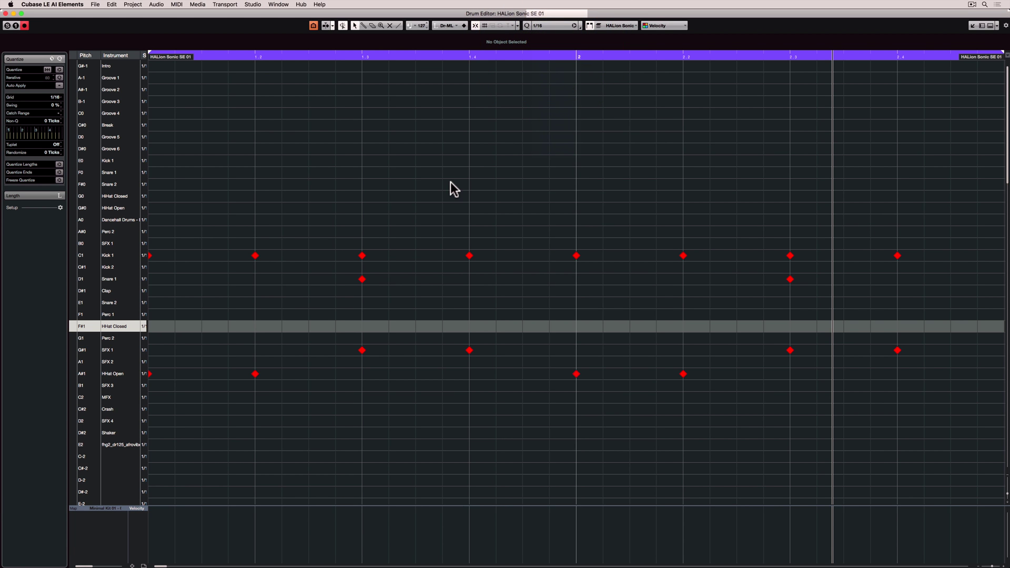
{"action": "left_click", "coordinate": [460, 184]}
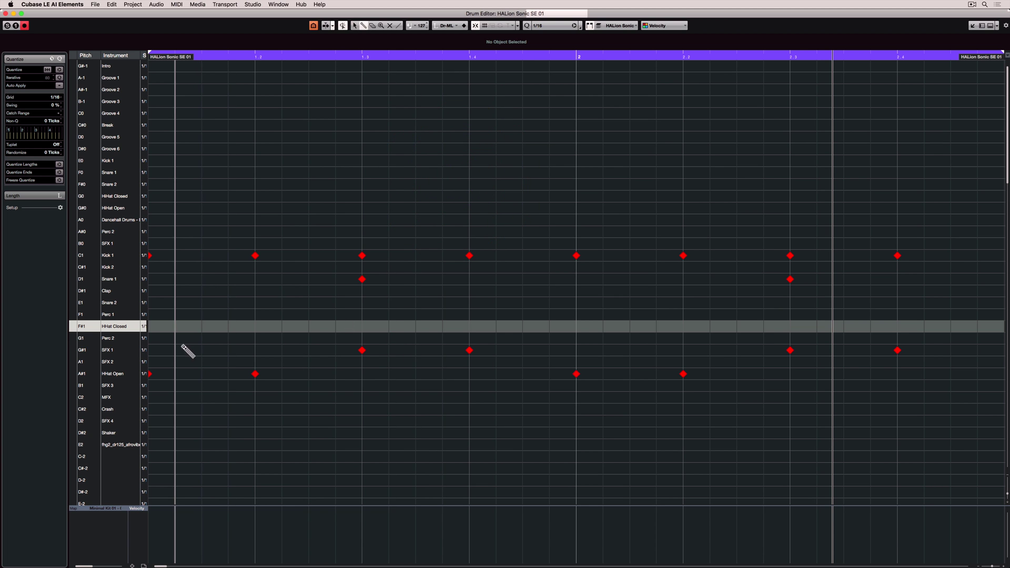
{"action": "left_click", "coordinate": [166, 328]}
{"action": "mouse_move", "coordinate": [166, 329]}
{"action": "left_mouse_down"}
{"action": "mouse_move", "coordinate": [1005, 326]}
{"action": "mouse_move", "coordinate": [981, 328]}
{"action": "left_mouse_up"}
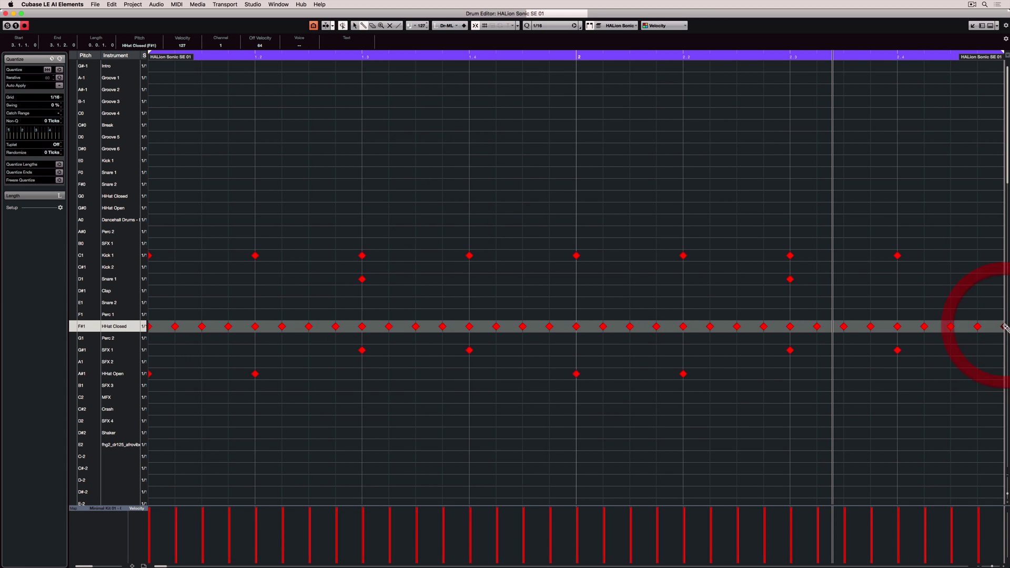
Lower the velocities of the first few closed hi-hats in bar 1.
{"action": "key", "text": "space"}
{"action": "left_click", "coordinate": [181, 315]}
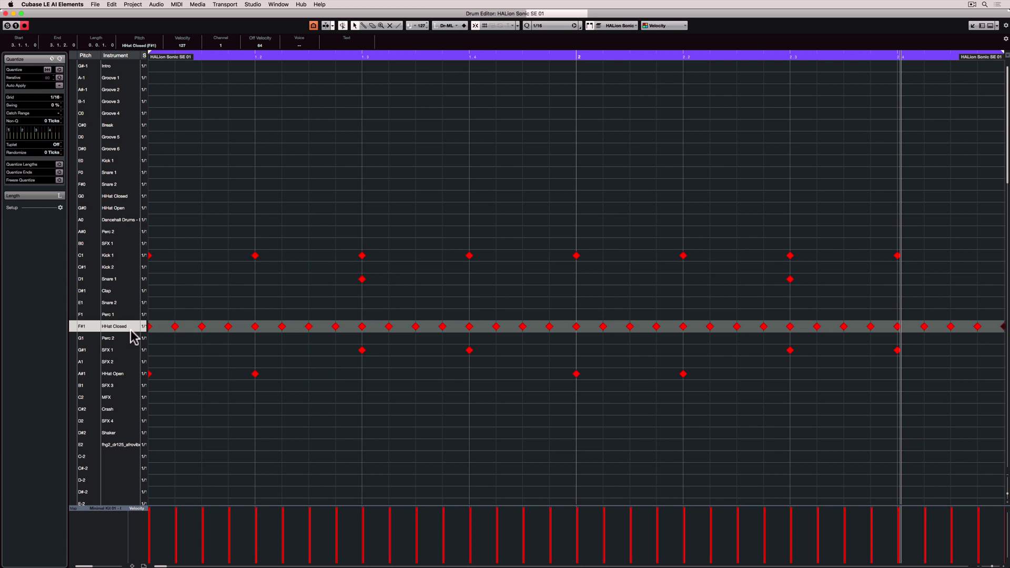
{"action": "left_click", "coordinate": [244, 305]}
{"action": "left_click_drag", "start_coordinate": [232, 342], "coordinate": [174, 357]}
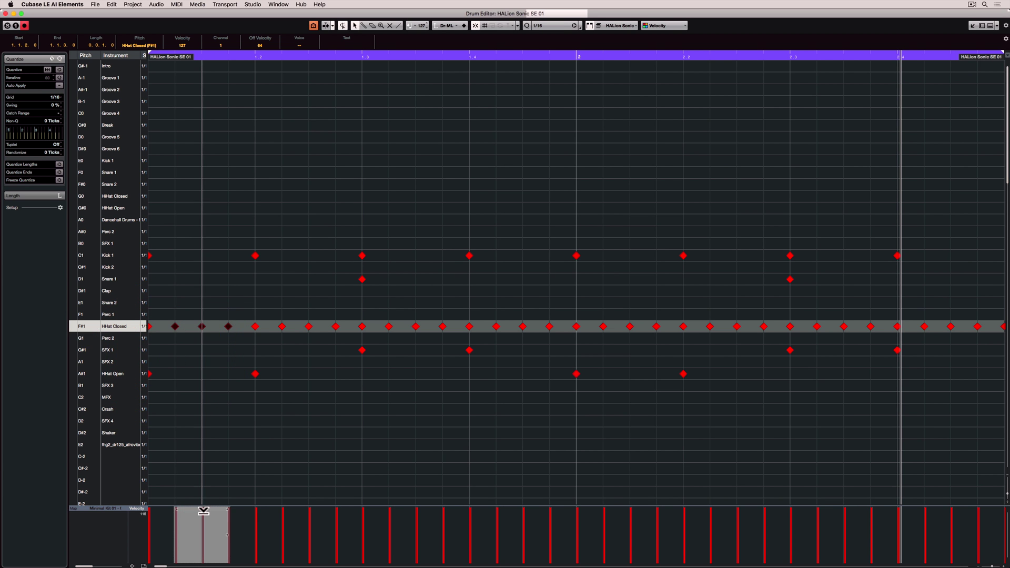
{"action": "left_click_drag", "start_coordinate": [201, 519], "coordinate": [171, 514]}
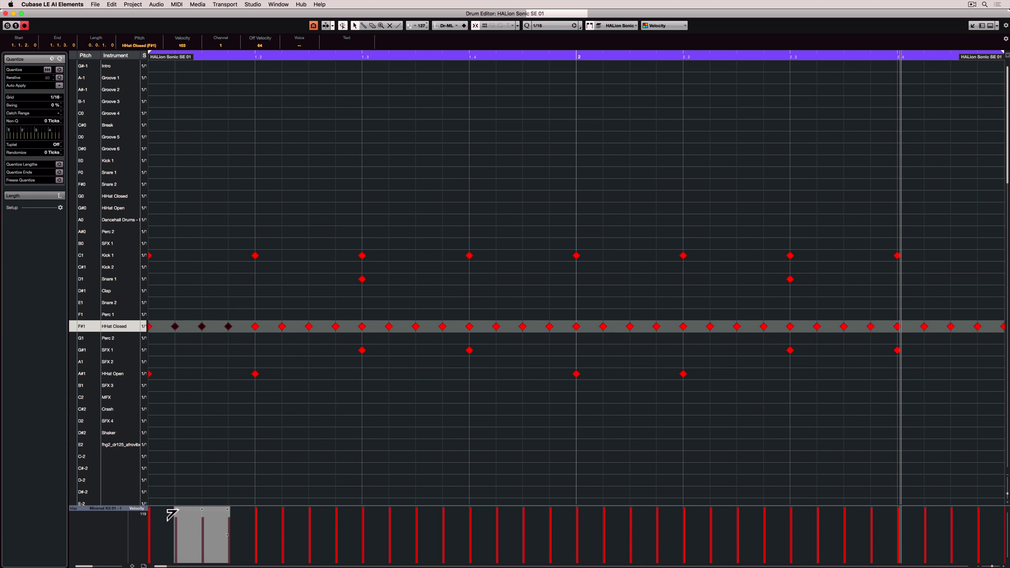
{"action": "left_click_drag", "start_coordinate": [177, 550], "coordinate": [182, 541]}
{"action": "key", "text": "space"}
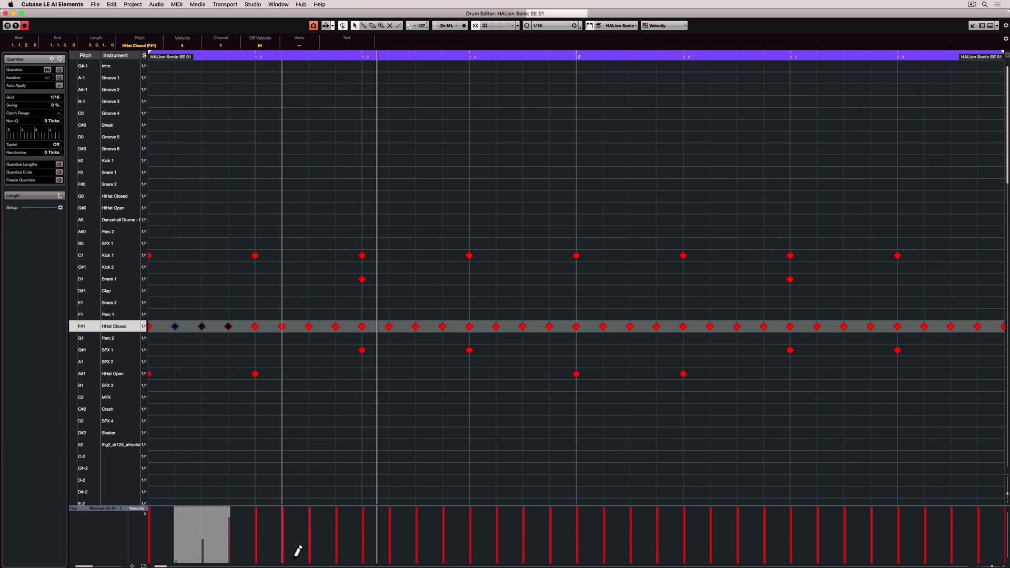
{"action": "left_click", "coordinate": [311, 525]}
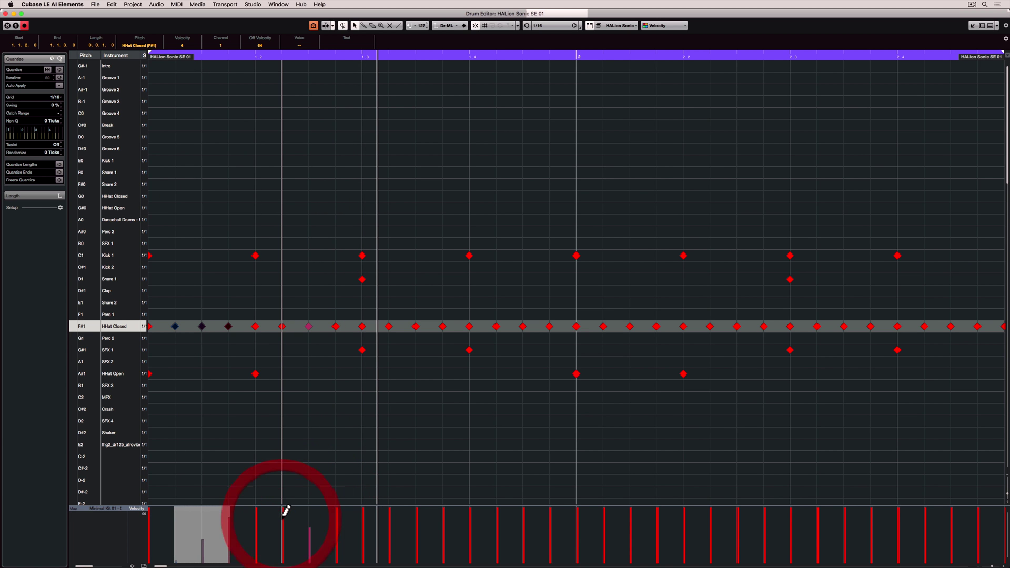
Lower three more bar-1 hi-hats' velocity and shorten the part to end at bar 2.
{"action": "right_click", "coordinate": [284, 520]}
{"action": "left_click", "coordinate": [284, 520]}
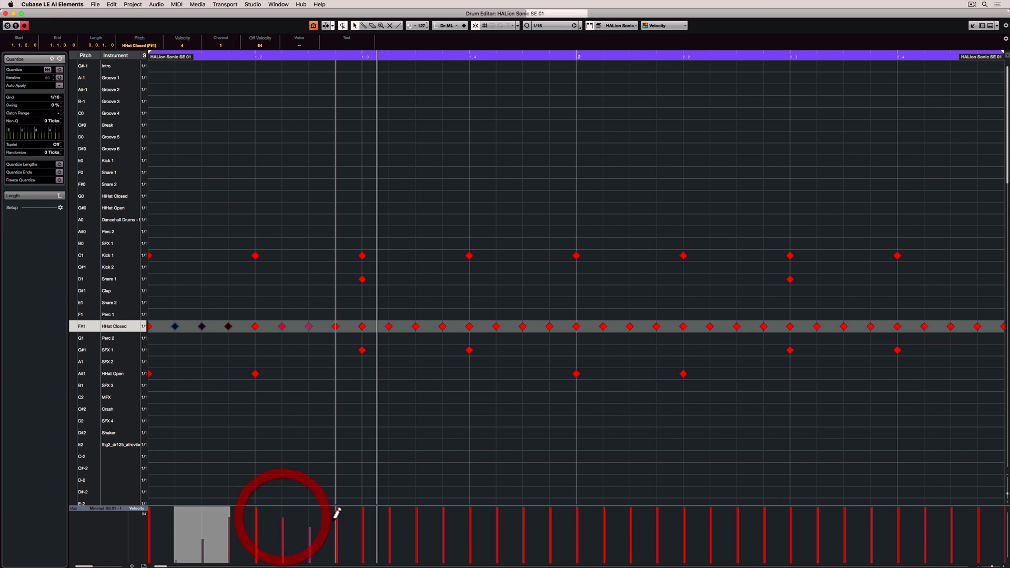
{"action": "left_click_drag", "start_coordinate": [385, 296], "coordinate": [445, 335]}
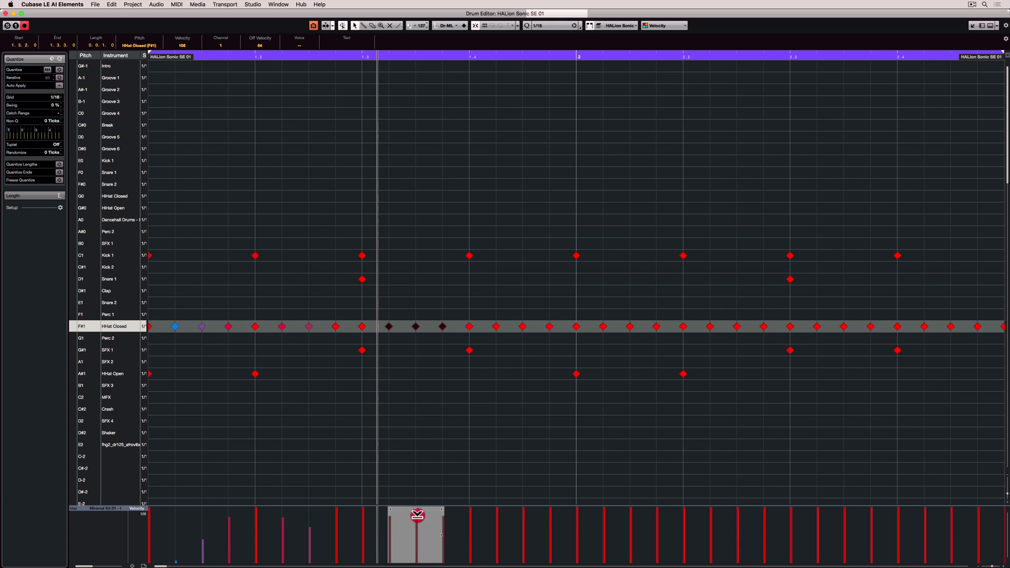
{"action": "left_click_drag", "start_coordinate": [417, 514], "coordinate": [415, 518]}
{"action": "mouse_move", "coordinate": [1002, 55]}
{"action": "left_mouse_down"}
{"action": "mouse_move", "coordinate": [763, 76]}
{"action": "mouse_move", "coordinate": [579, 70]}
{"action": "left_mouse_up"}
{"action": "key", "text": "space"}
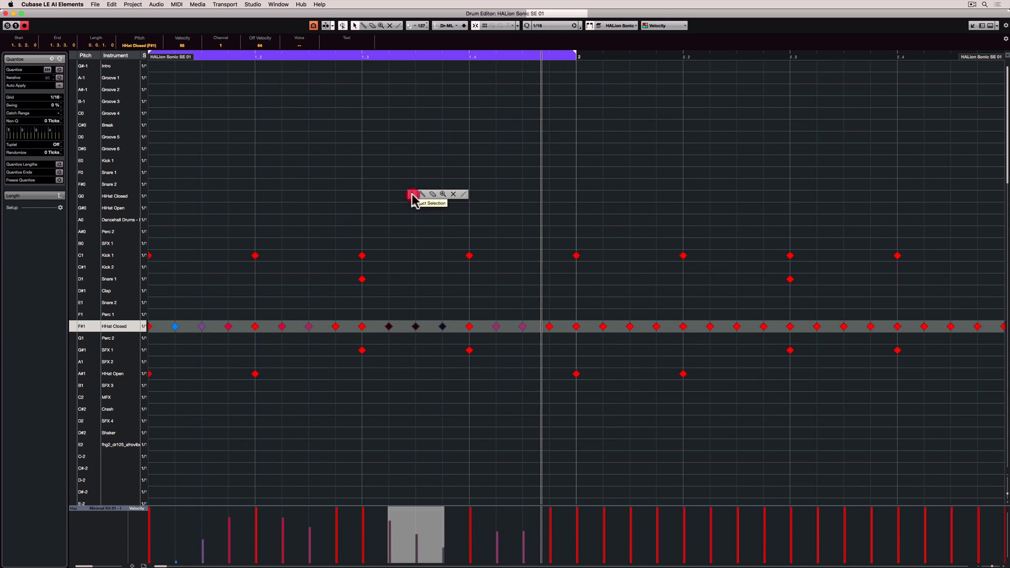
Set the grid to 1/32 and paint a run of Snare 1 hits leading into bar 2.
{"action": "left_click", "coordinate": [412, 199]}
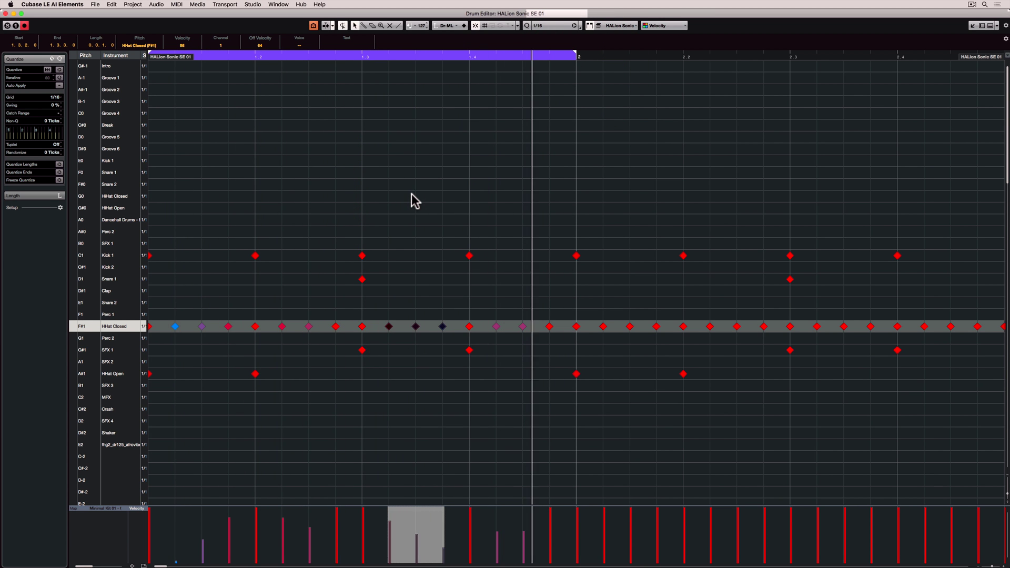
{"action": "left_click", "coordinate": [563, 26]}
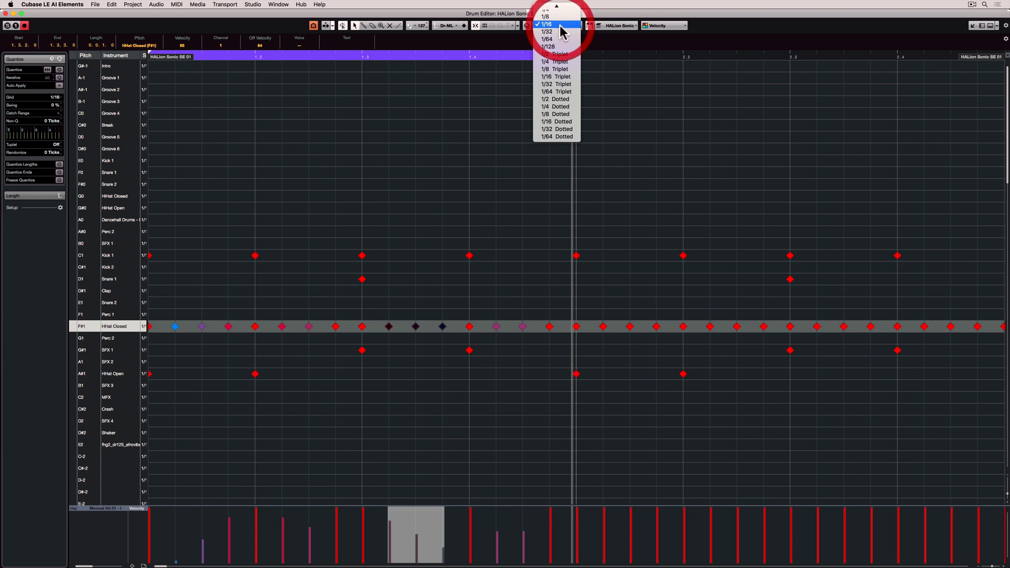
{"action": "left_click", "coordinate": [558, 31]}
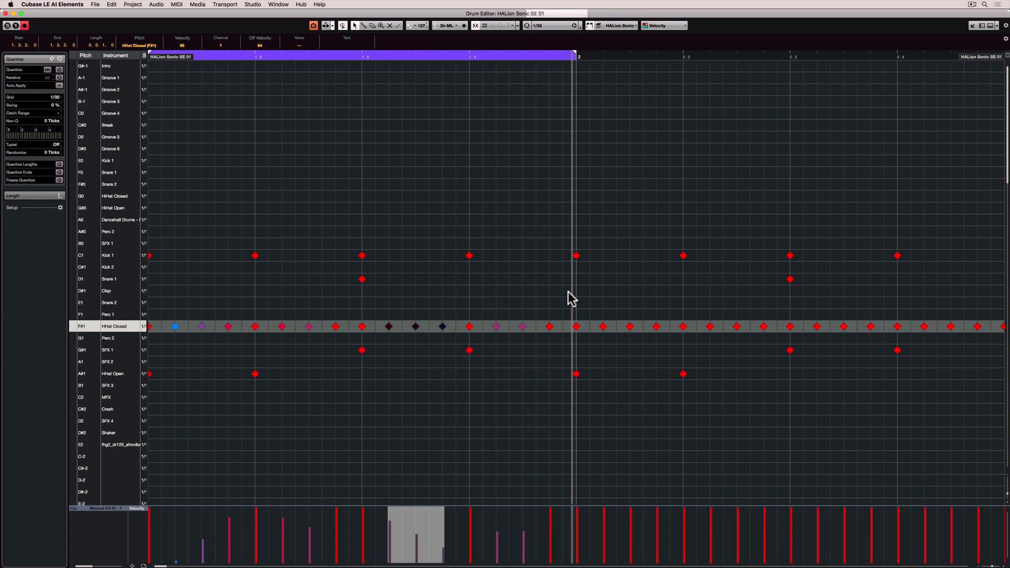
{"action": "key", "text": "h"}
{"action": "key", "text": "h"}
{"action": "key", "text": "h"}
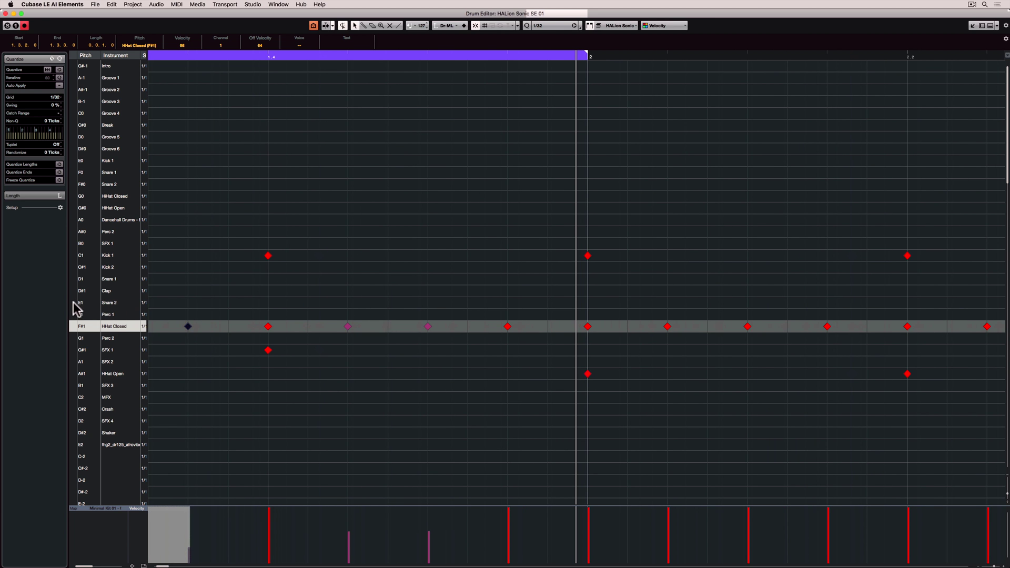
{"action": "left_click", "coordinate": [77, 308]}
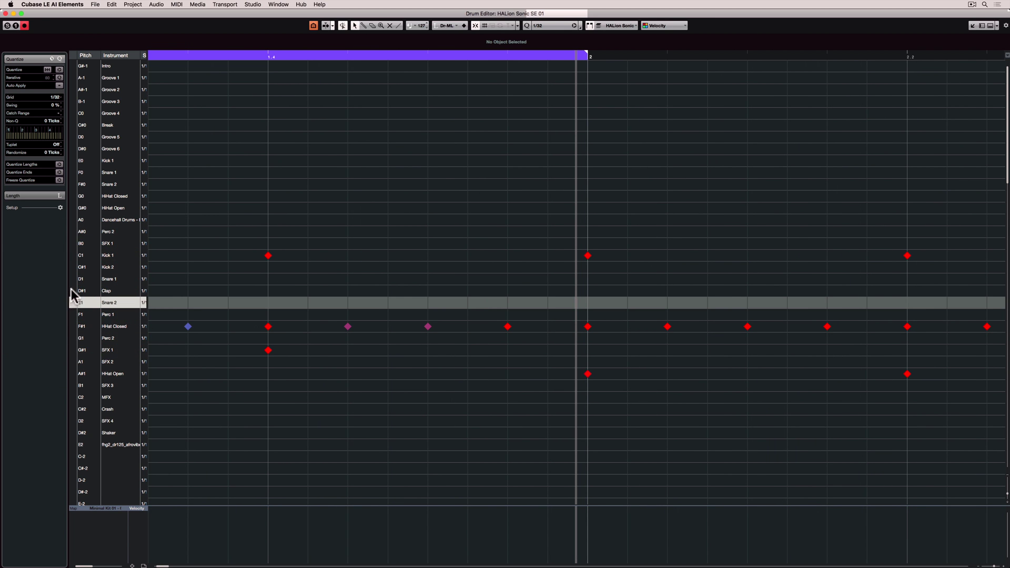
{"action": "left_click", "coordinate": [75, 291]}
{"action": "left_click", "coordinate": [74, 278]}
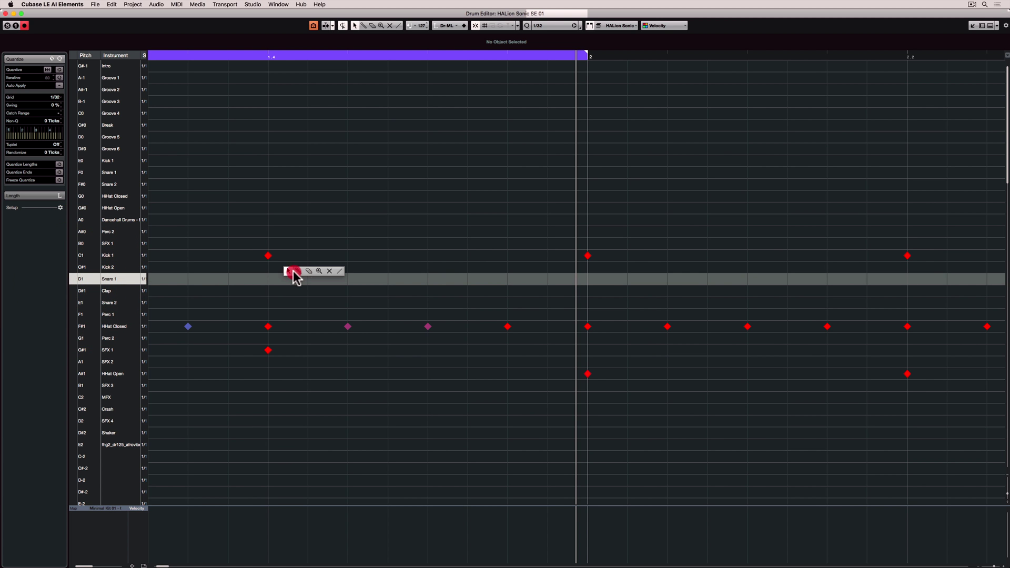
{"action": "left_click", "coordinate": [302, 272]}
{"action": "mouse_move", "coordinate": [268, 279]}
{"action": "left_mouse_down"}
{"action": "mouse_move", "coordinate": [582, 279]}
{"action": "mouse_move", "coordinate": [566, 279]}
{"action": "left_mouse_up"}
Ramp the nine Snare 1 notes' velocities upward toward bar 2.
{"action": "key", "text": "1"}
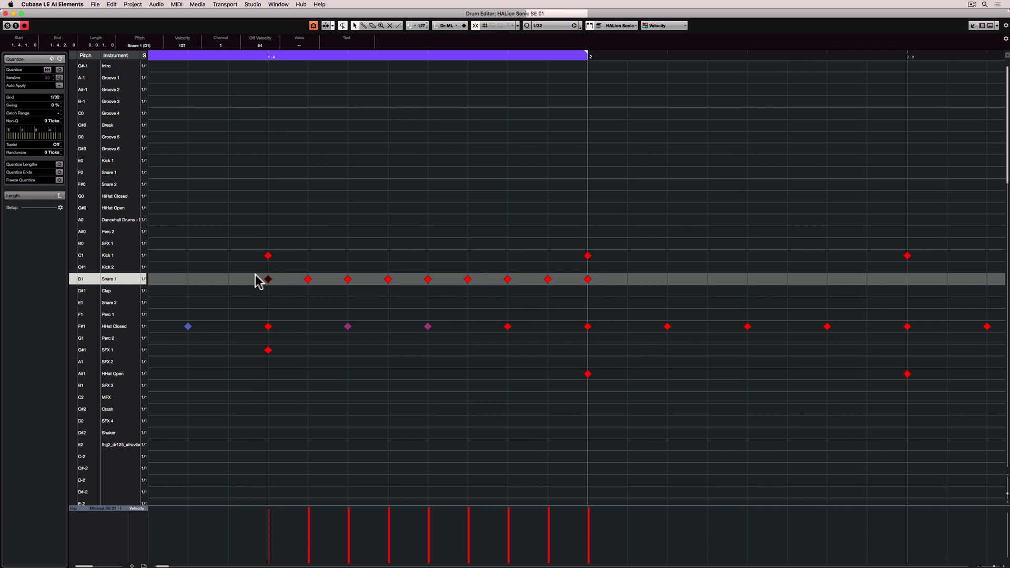
{"action": "left_click_drag", "start_coordinate": [256, 275], "coordinate": [600, 290]}
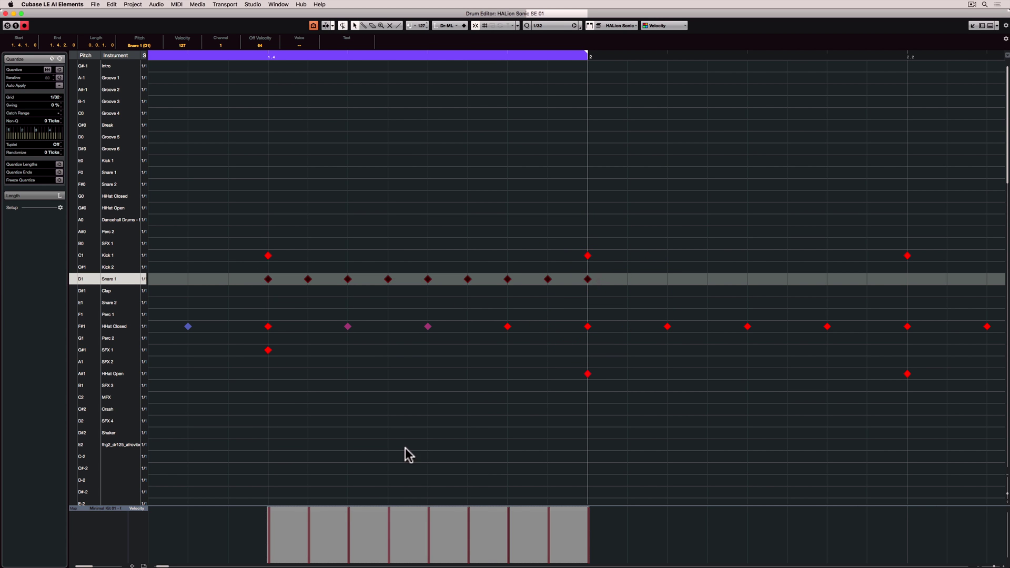
{"action": "left_click_drag", "start_coordinate": [267, 512], "coordinate": [286, 556]}
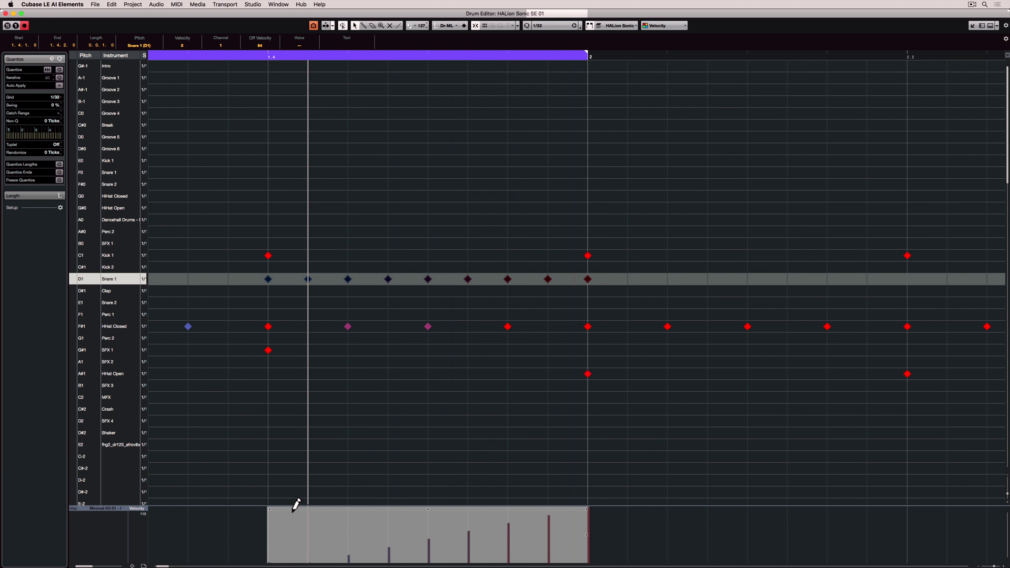
Add two kick hits and remove two closed hi-hat notes.
{"action": "key", "text": "g"}
{"action": "key", "text": "g"}
{"action": "key", "text": "g"}
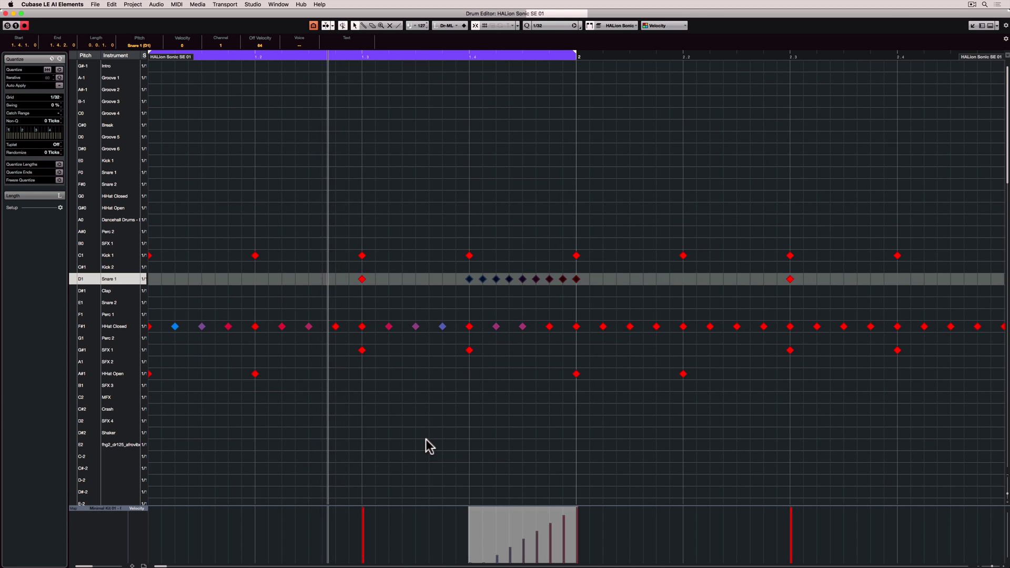
{"action": "key", "text": "g"}
{"action": "left_click", "coordinate": [461, 255]}
{"action": "left_click", "coordinate": [393, 255]}
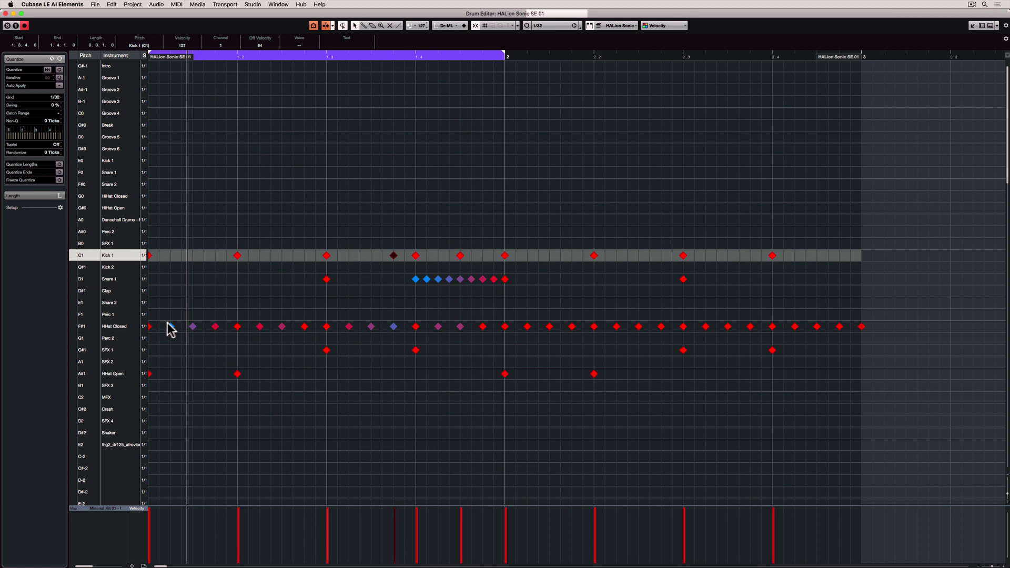
{"action": "left_click", "coordinate": [173, 327]}
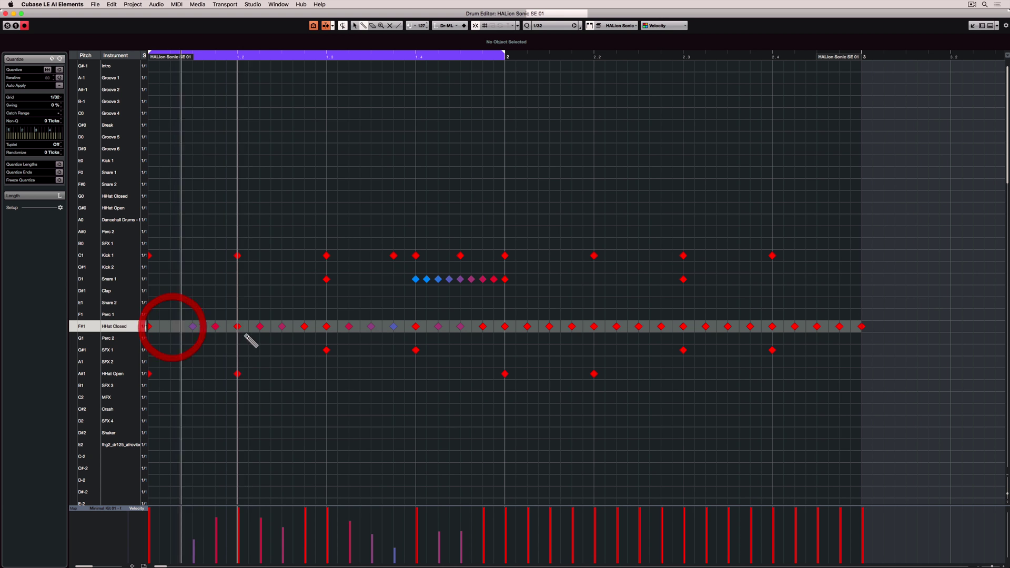
{"action": "left_click", "coordinate": [260, 327]}
{"action": "left_click", "coordinate": [304, 327]}
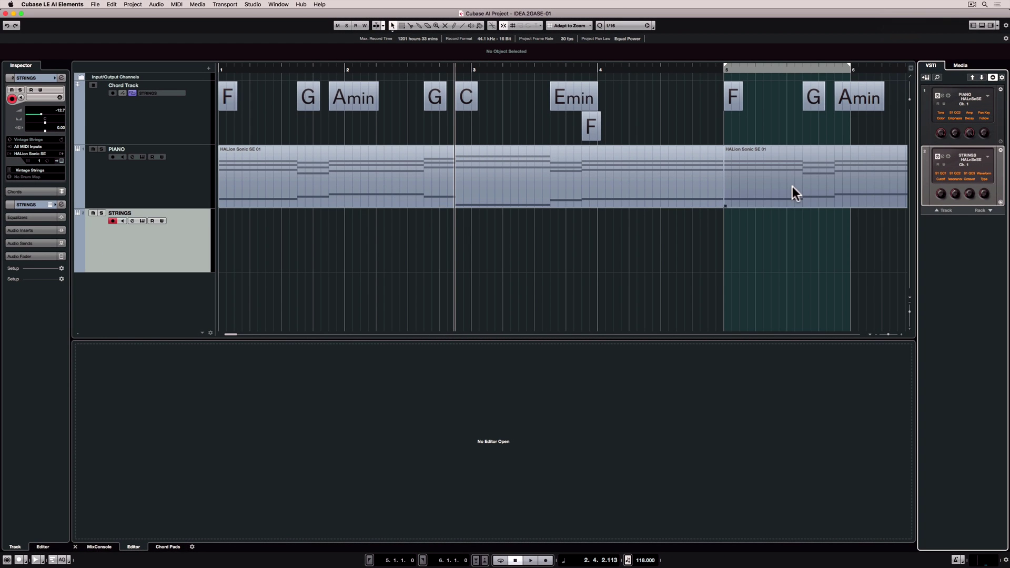
Preview the fhg2_dr125_afrovibestrip loop from the 125 bpm drum loops in the File Browser.
{"action": "left_click", "coordinate": [954, 66]}
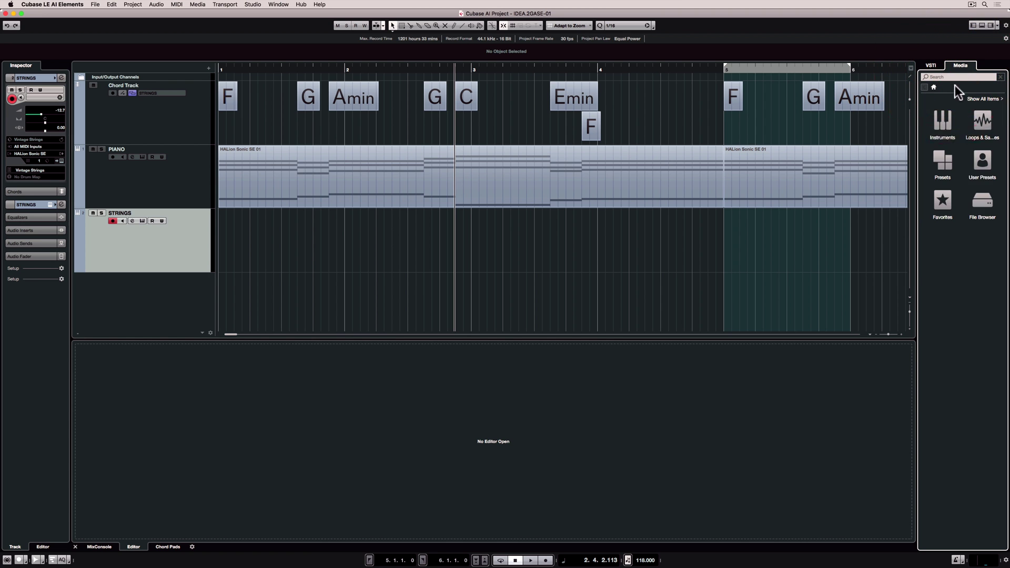
{"action": "left_click", "coordinate": [980, 200]}
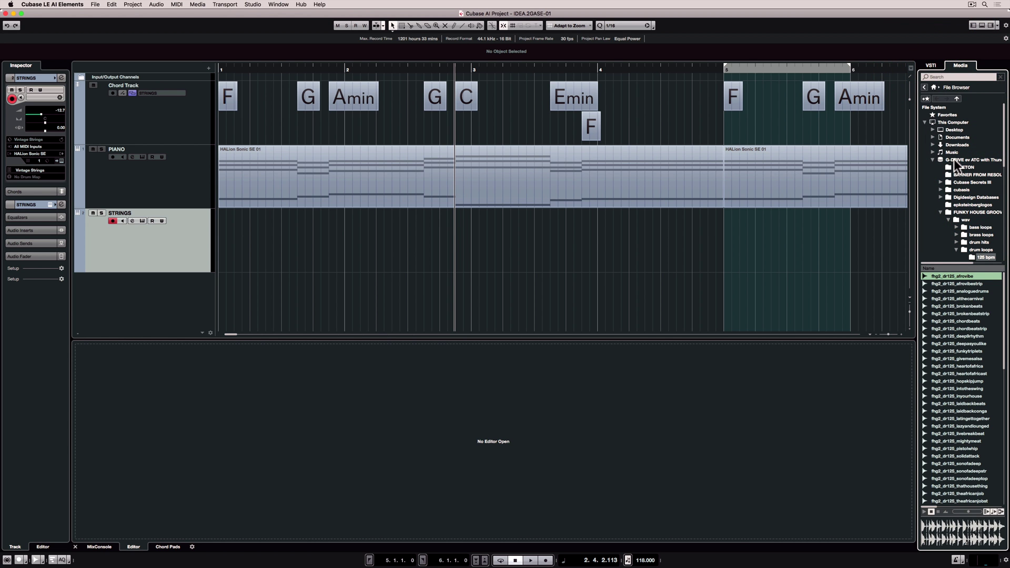
{"action": "scroll", "coordinate": [955, 165], "scroll_direction": "down", "scroll_amount": 5}
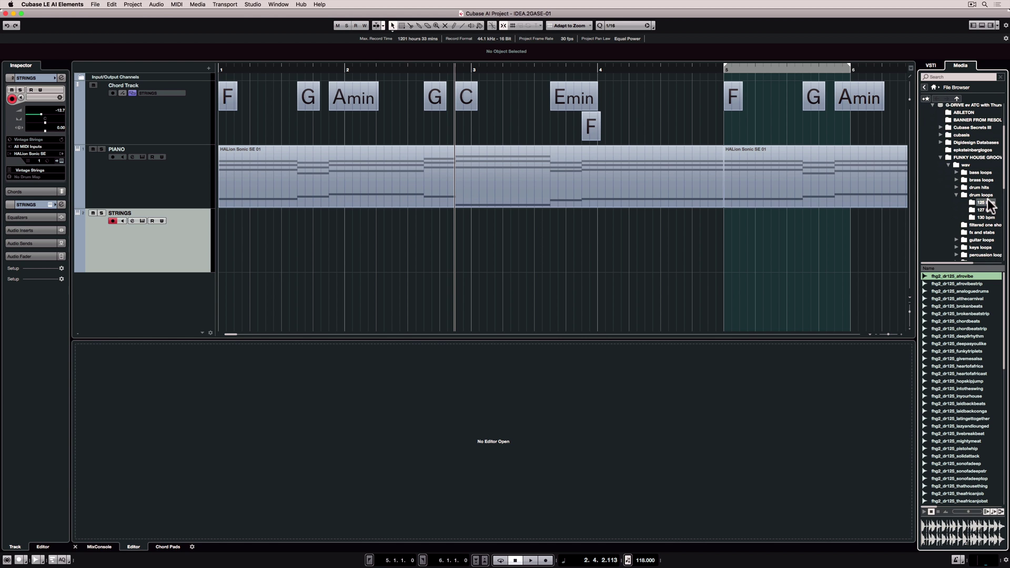
{"action": "left_click", "coordinate": [960, 283]}
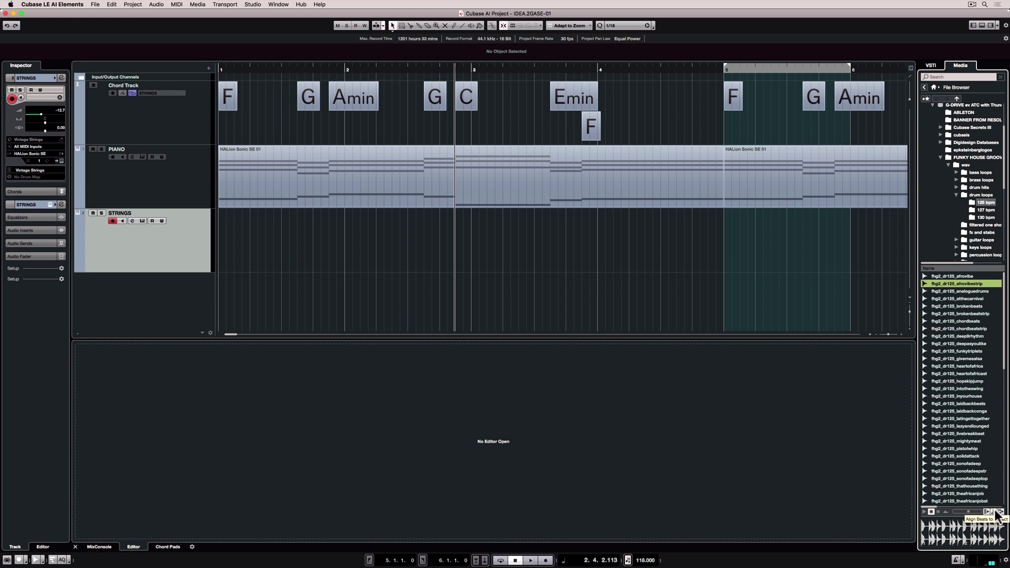
{"action": "key", "text": "Home"}
{"action": "key", "text": "space"}
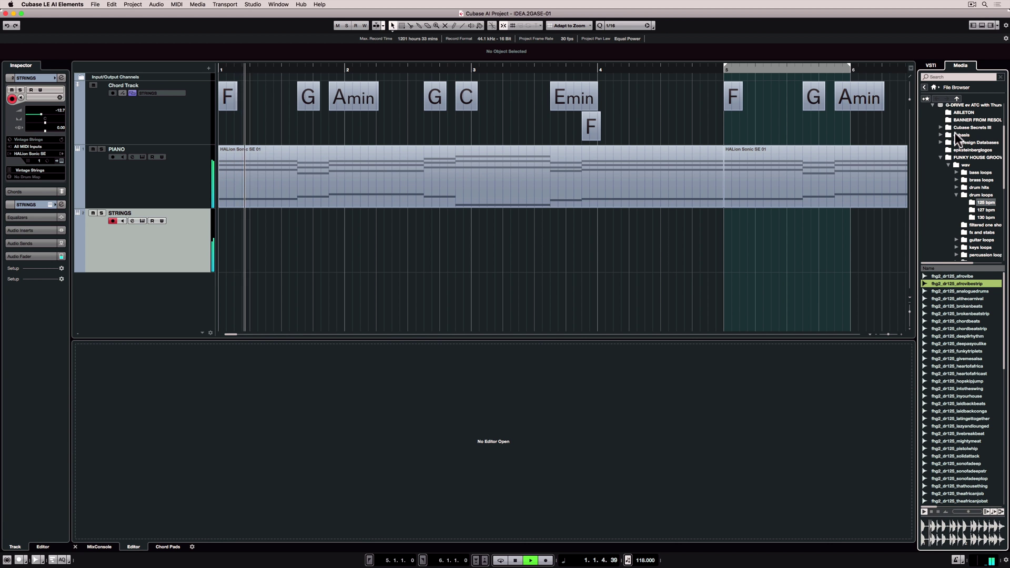
Add the fhg2_dr125_afrovibestrip loop as a new audio track starting at bar 1.
{"action": "left_click", "coordinate": [765, 279]}
{"action": "left_click_drag", "start_coordinate": [765, 279], "coordinate": [404, 274]}
{"action": "key", "text": "g"}
{"action": "key", "text": "g"}
{"action": "key", "text": "g"}
{"action": "key", "text": "g"}
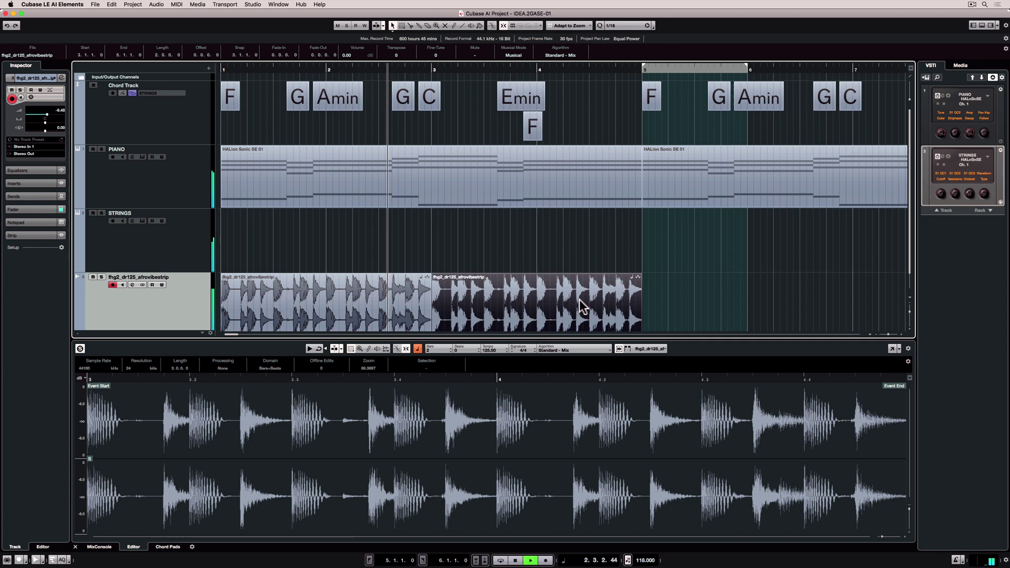
{"action": "scroll", "coordinate": [412, 277], "scroll_direction": "down", "scroll_amount": 1}
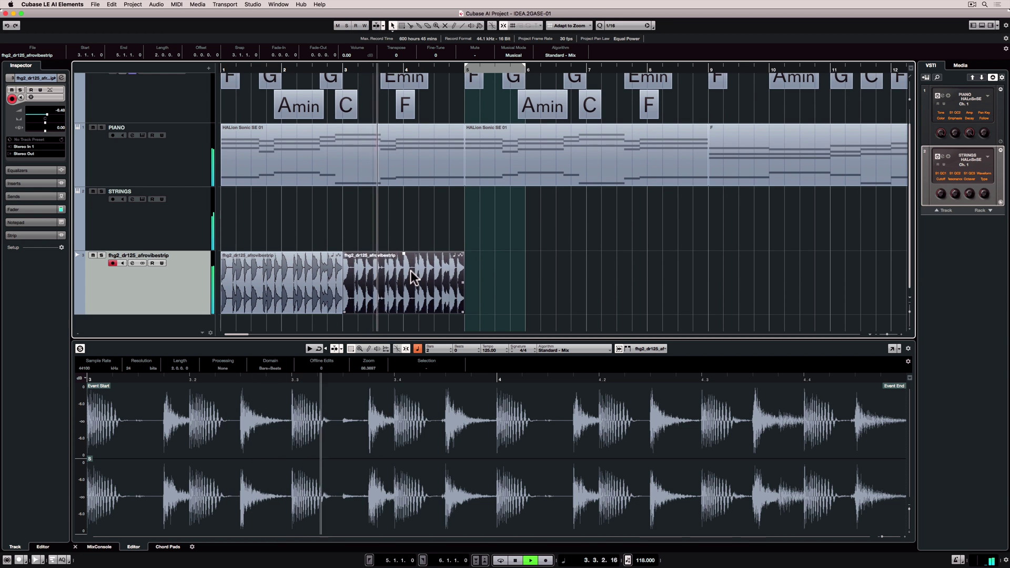